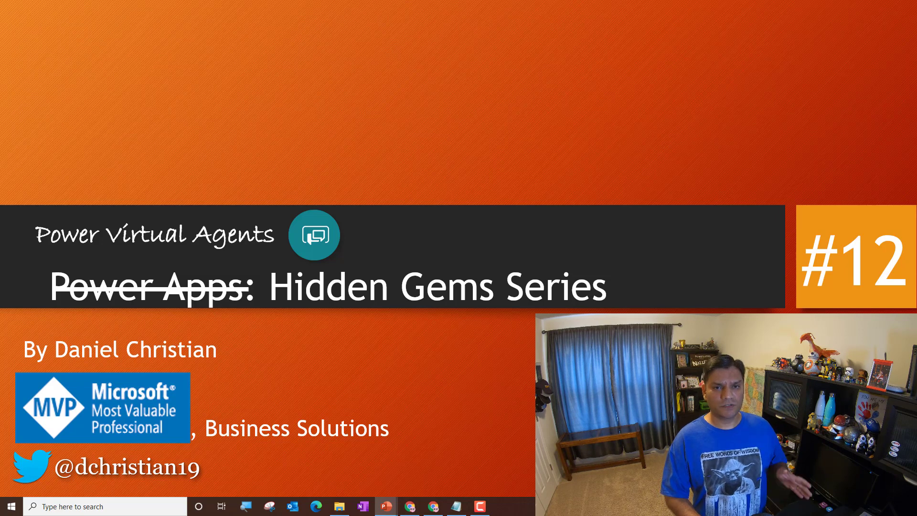
key("Right")
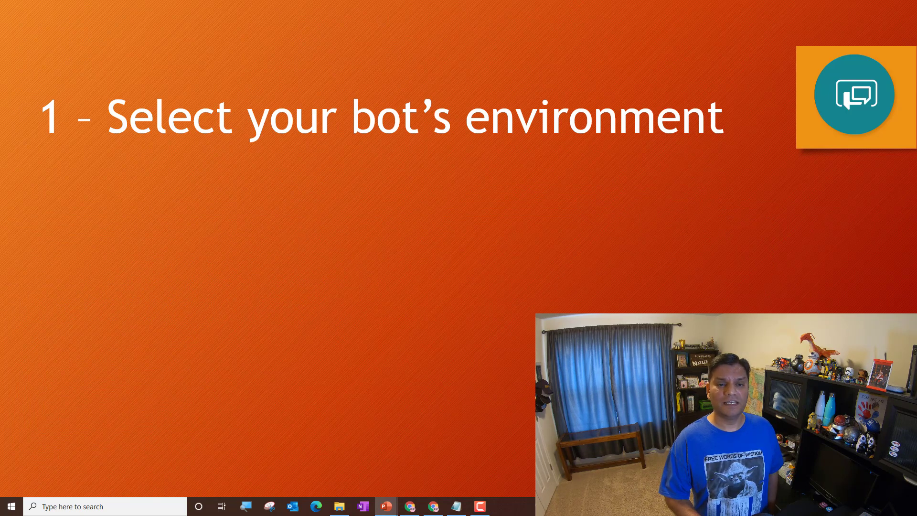
key("Right")
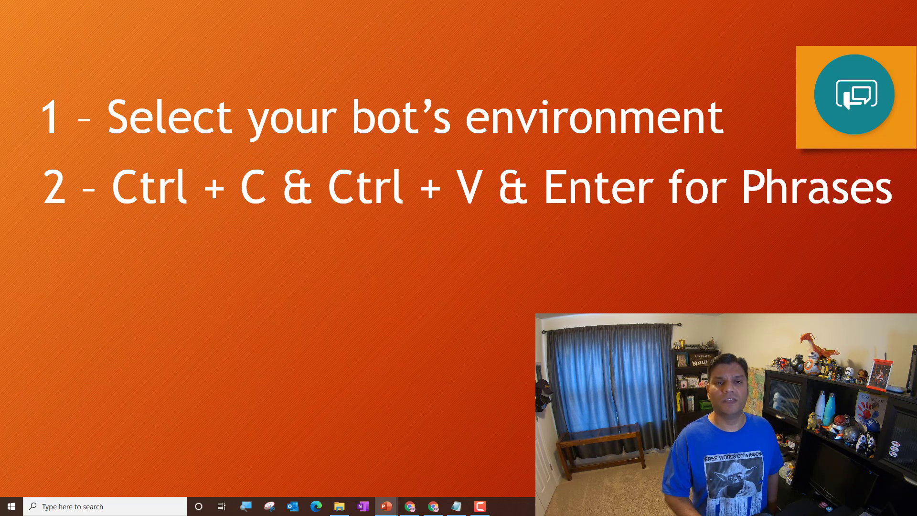
key("Right")
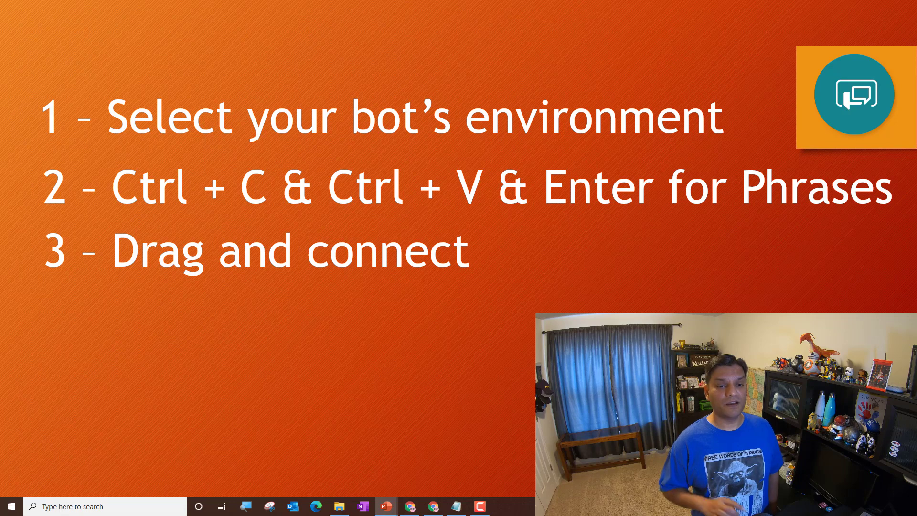
left_click(828, 350)
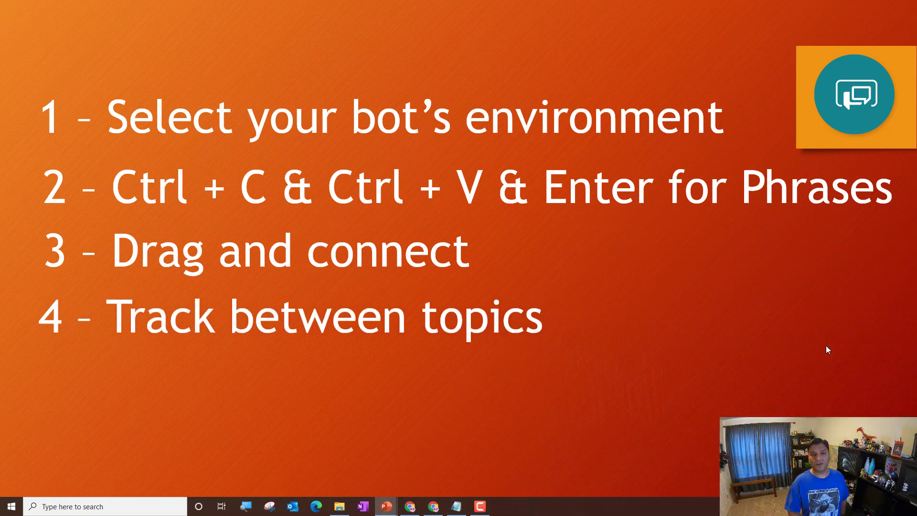
left_click(828, 350)
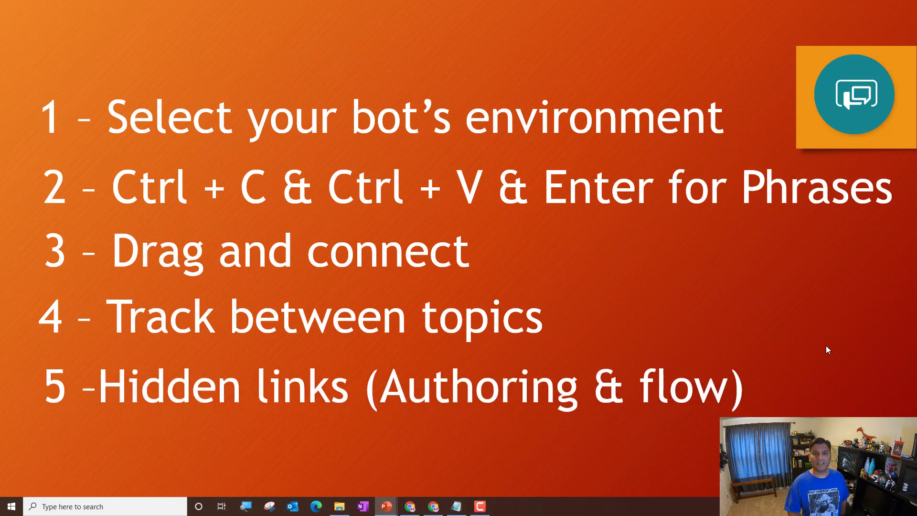
left_click(828, 350)
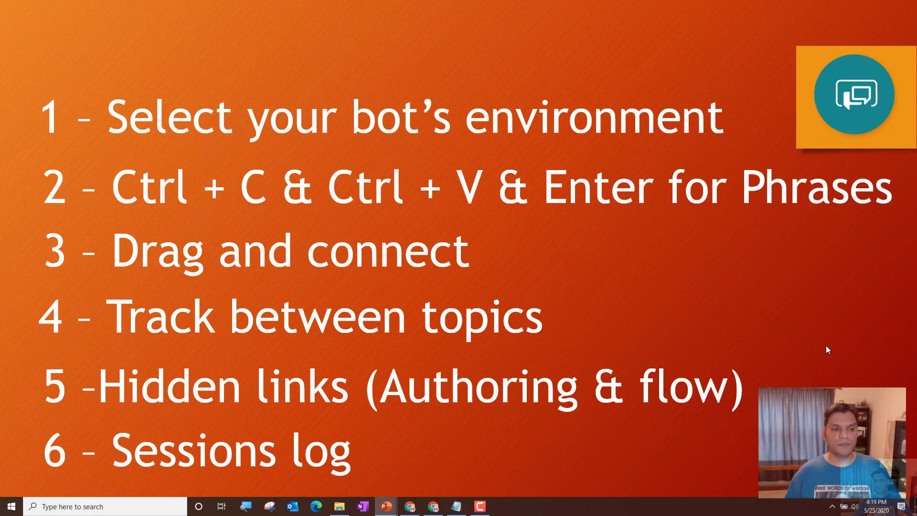
End the slide show, put the presentation away and switch to the Power Virtual Agents home page in Chrome.
key("Escape")
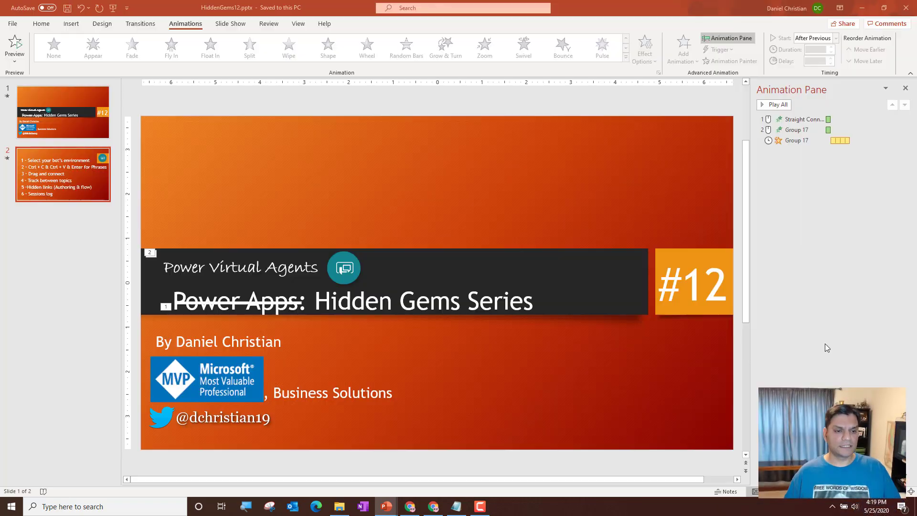
left_click(863, 7)
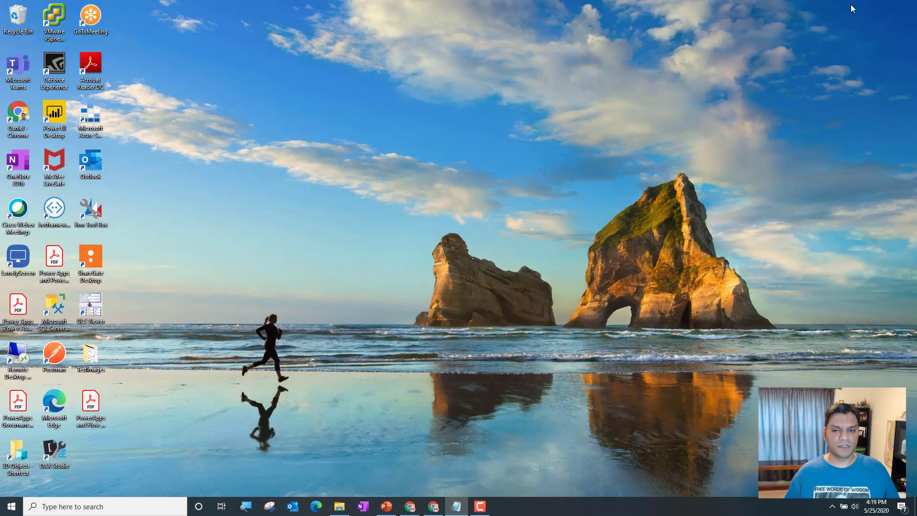
left_click(386, 506)
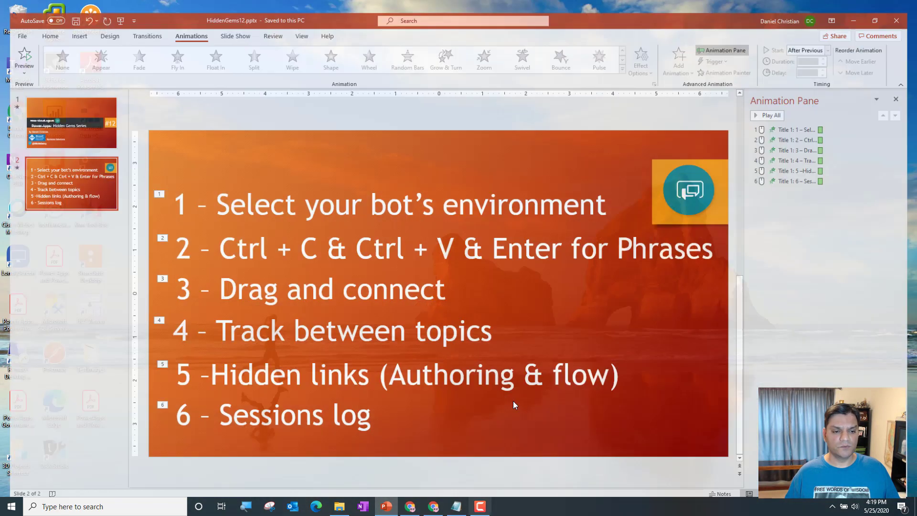
left_click(863, 7)
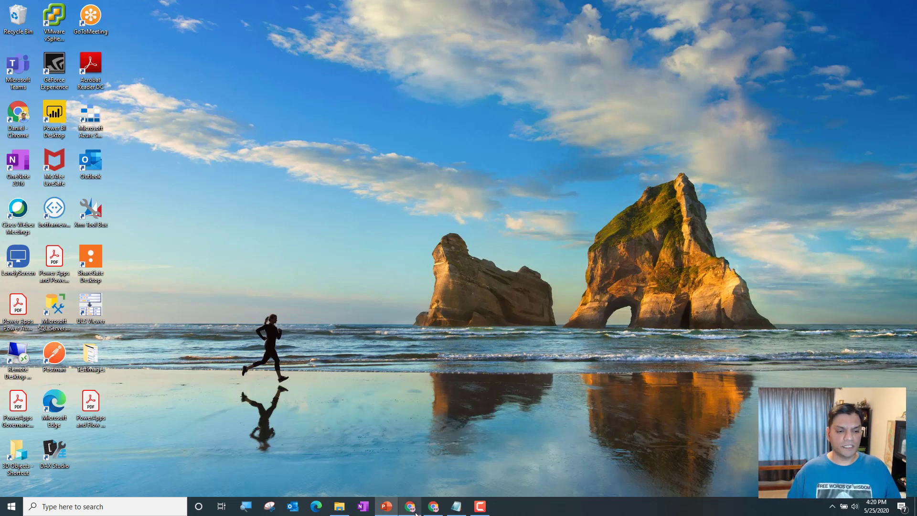
mouse_move(413, 513)
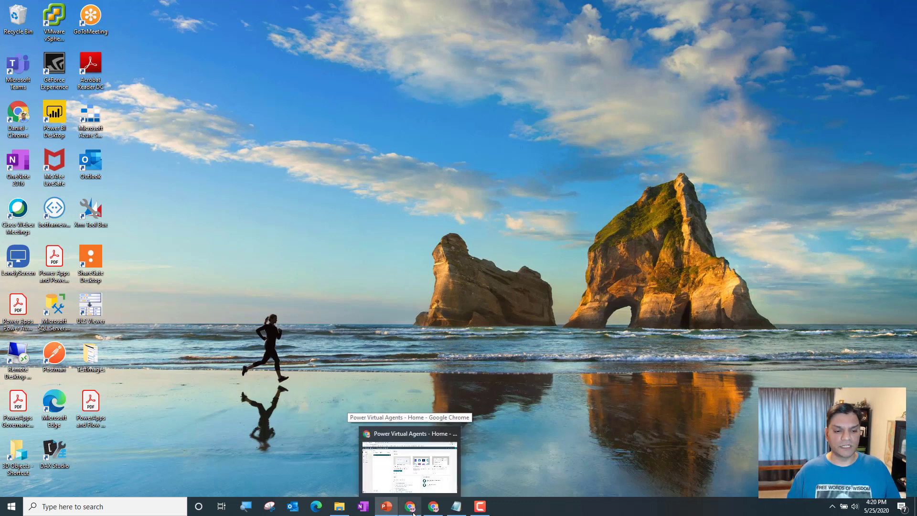
left_click(403, 470)
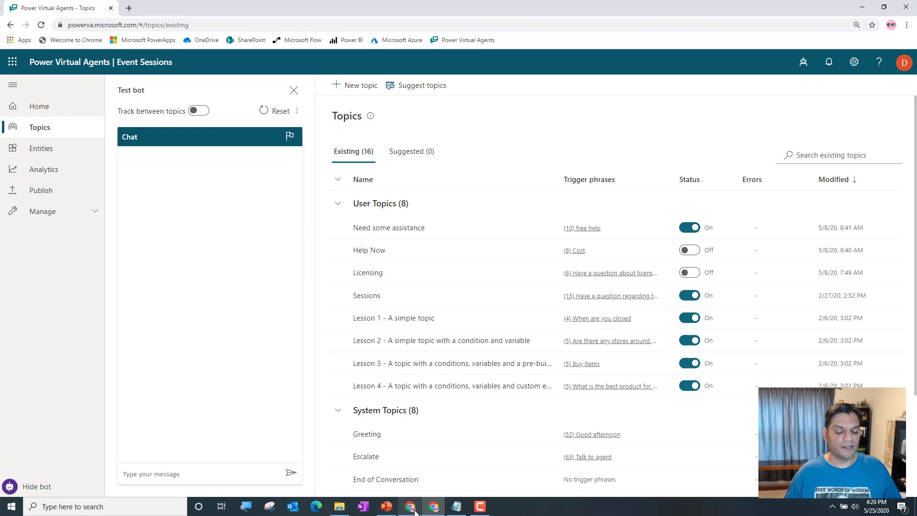
mouse_move(414, 511)
left_click(407, 492)
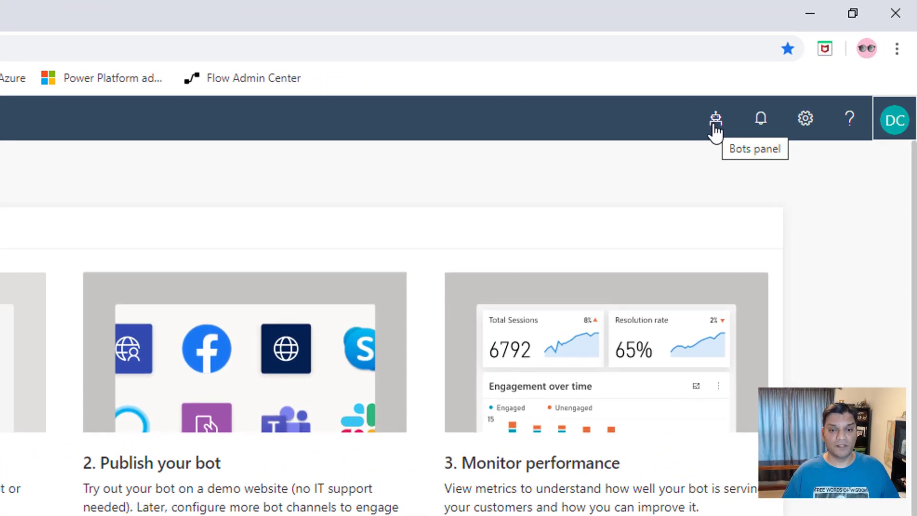
Start a new bot, inspect the environments offered under its additional options, and close the form without creating the bot.
left_click(714, 126)
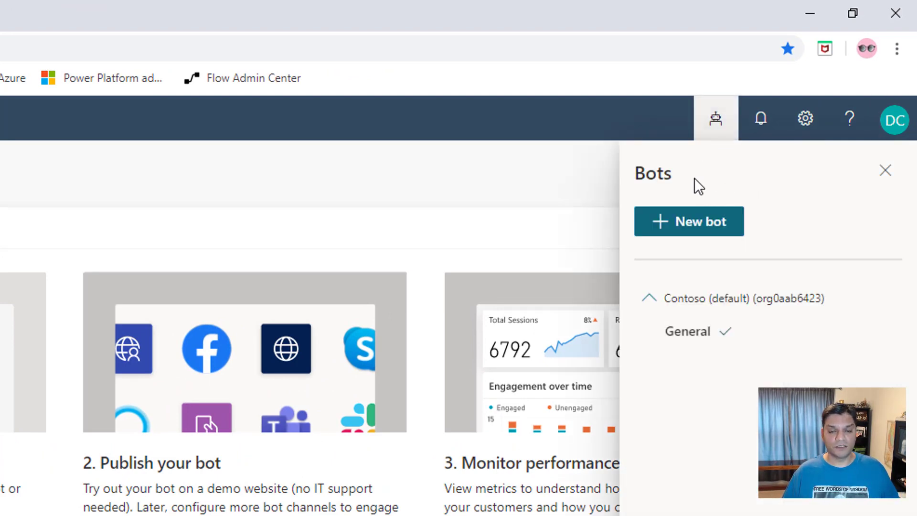
left_click(725, 130)
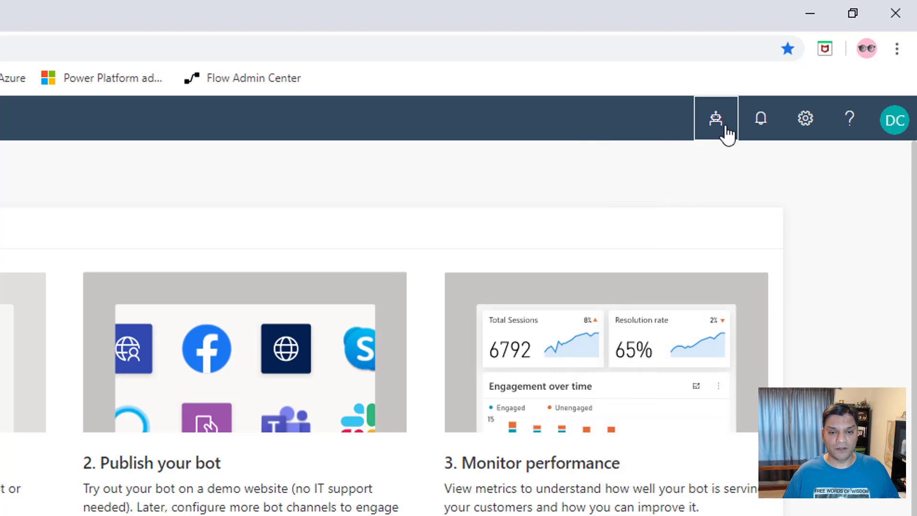
left_click(726, 133)
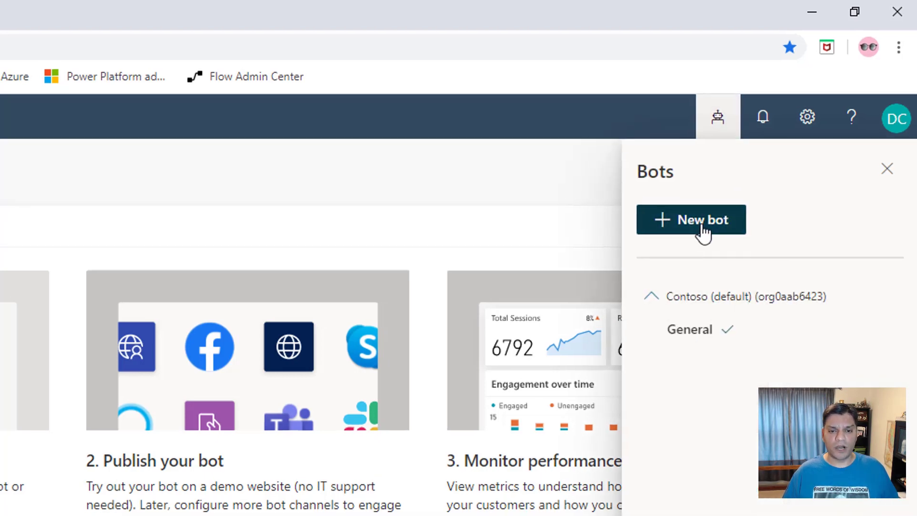
left_click(701, 233)
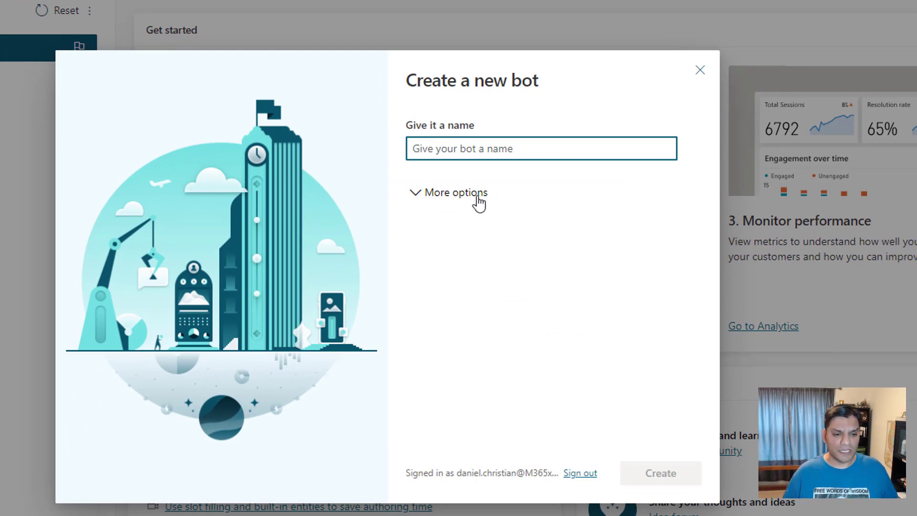
left_click(411, 198)
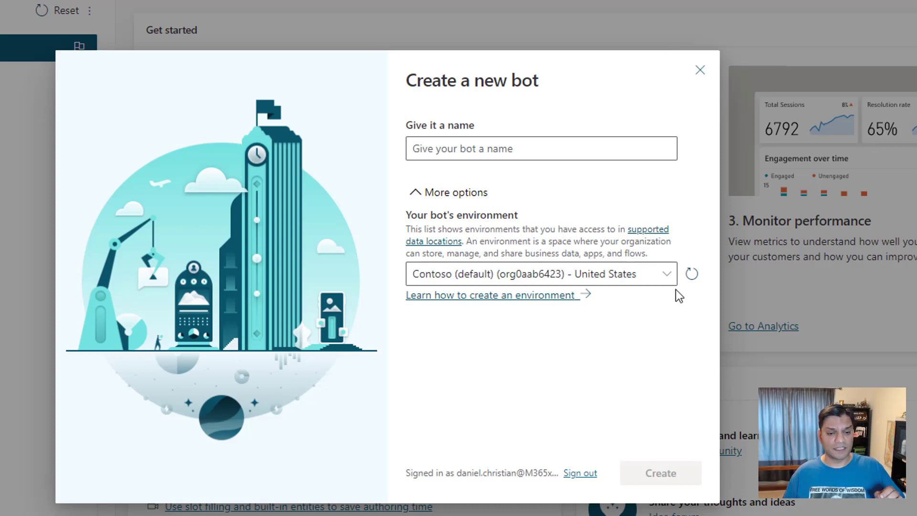
left_click(667, 275)
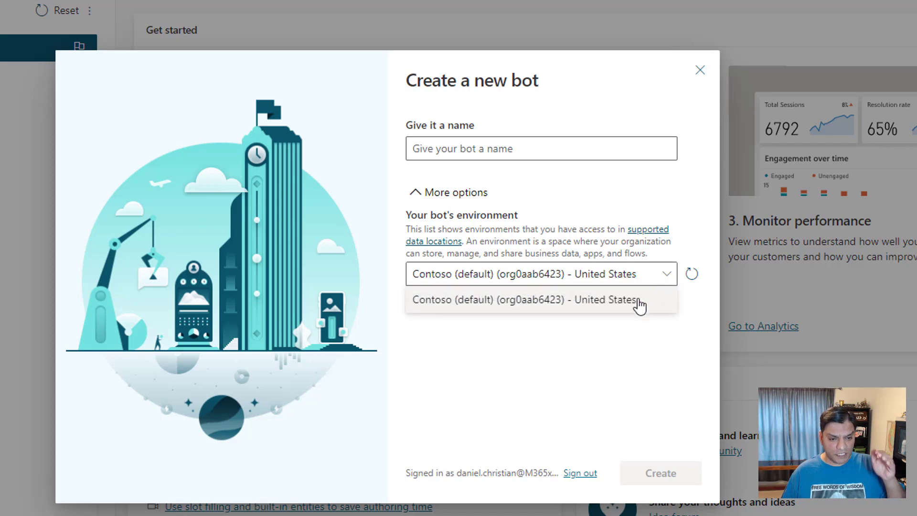
left_click(630, 349)
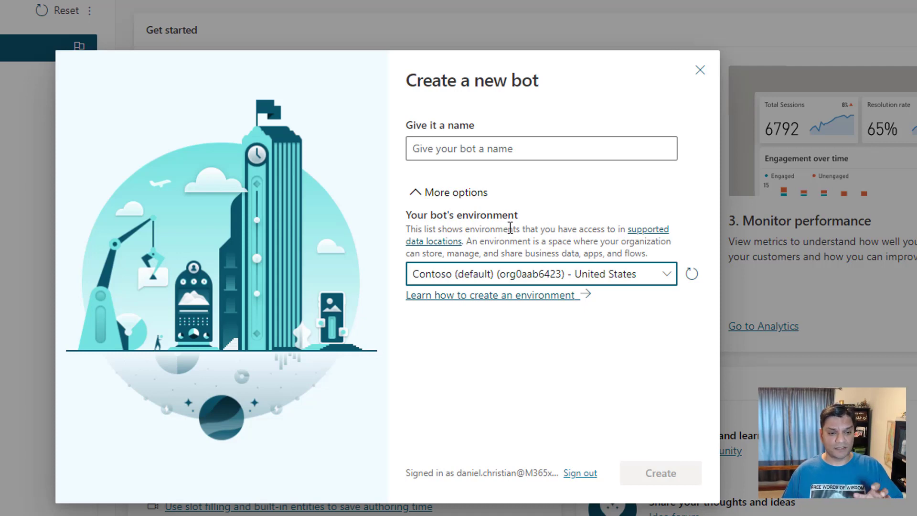
left_click(700, 70)
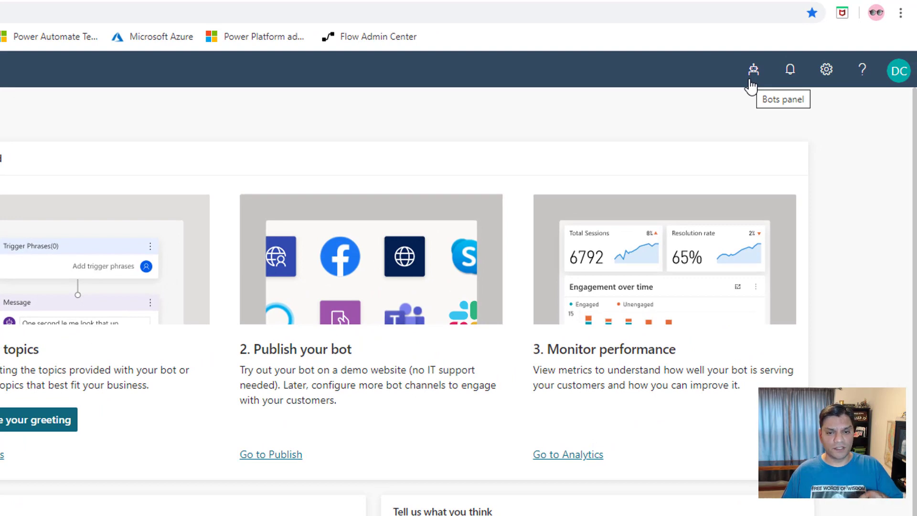
Reopen the new bot form to show where the bot's environment is chosen, then dismiss it.
left_click(752, 71)
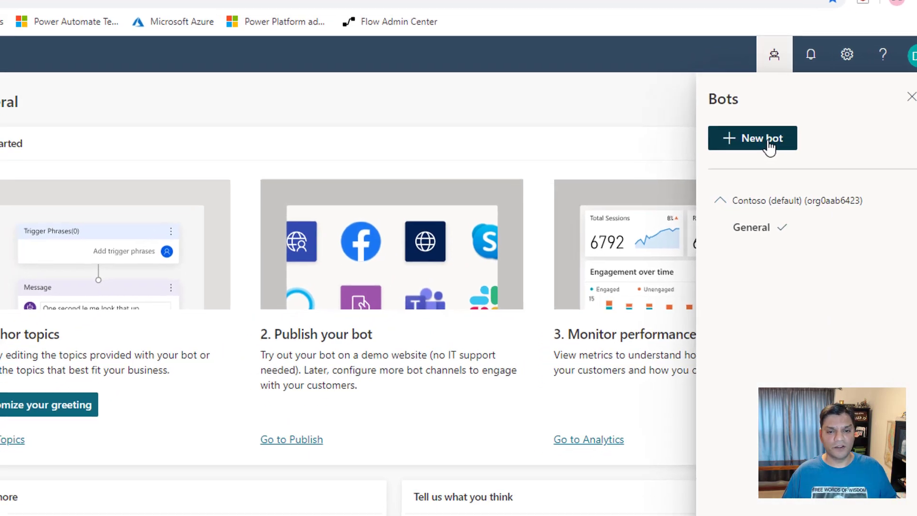
left_click(750, 154)
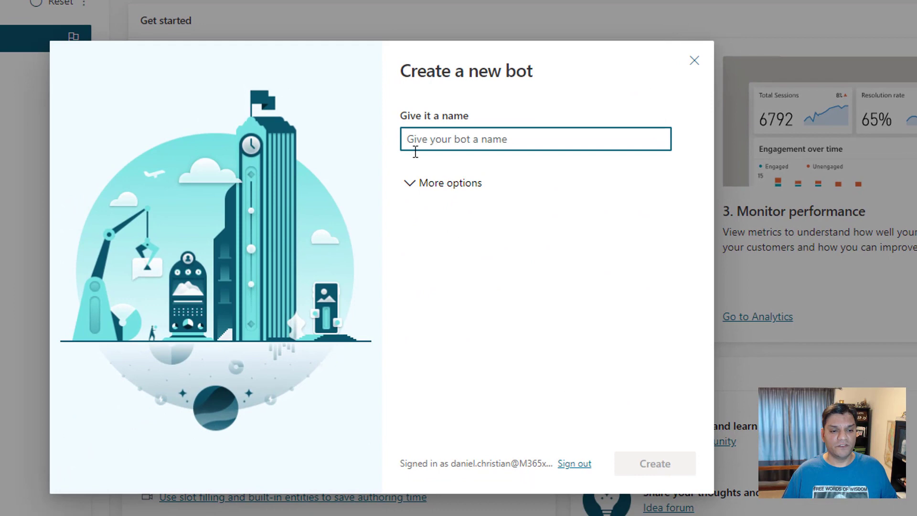
left_click(405, 187)
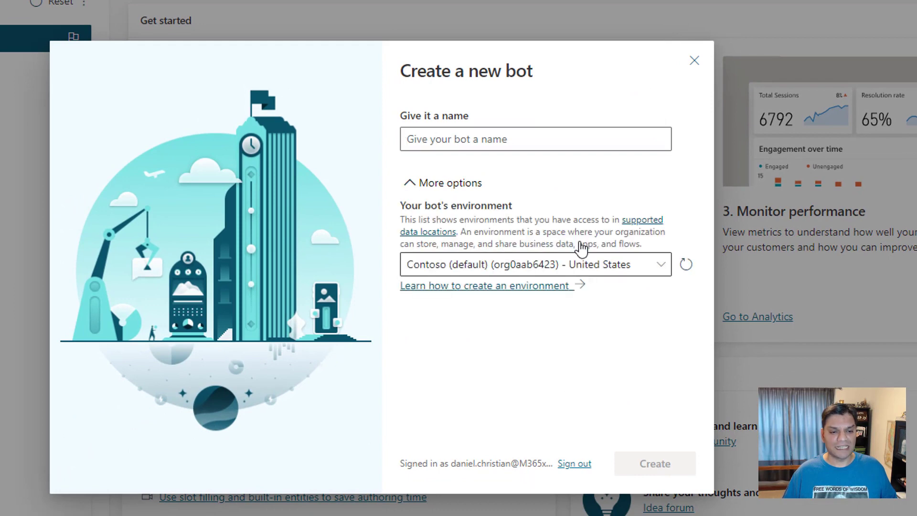
left_click(695, 61)
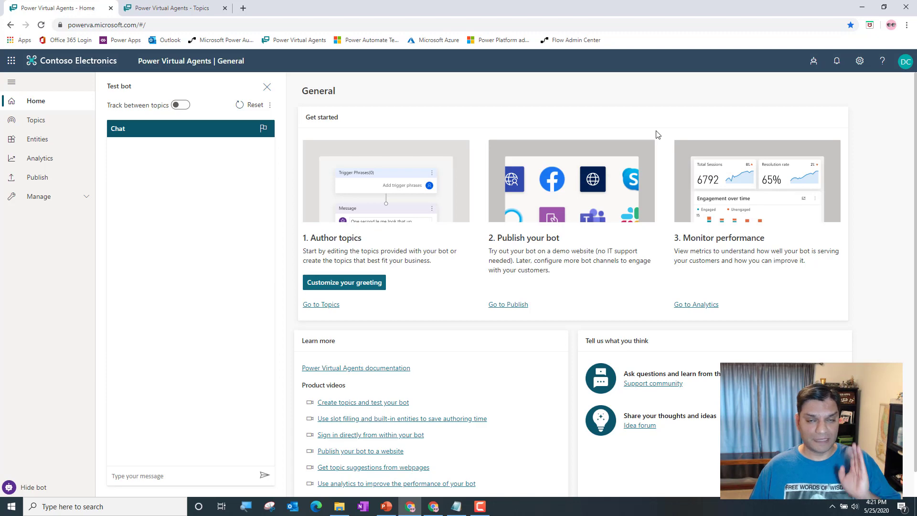
Start a new topic in the General bot and name it "For live demo".
left_click(27, 129)
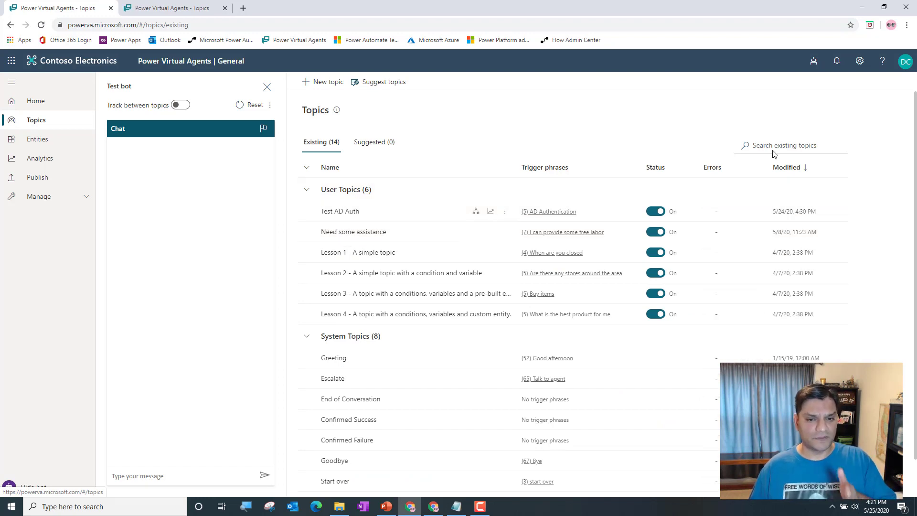
left_click(323, 84)
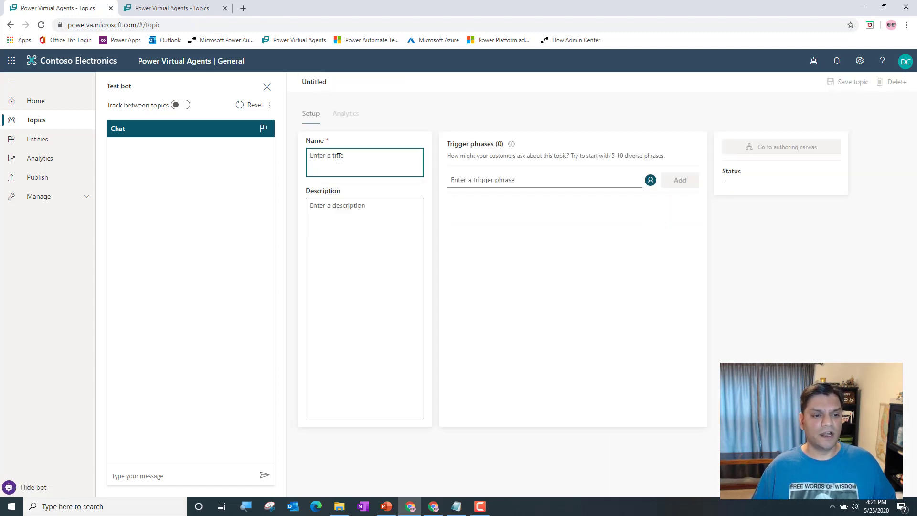
type("F")
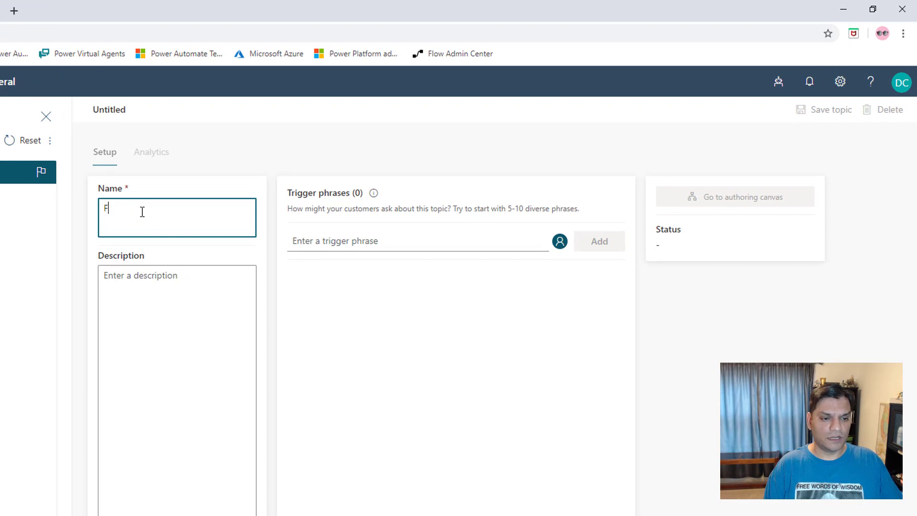
type("or live de")
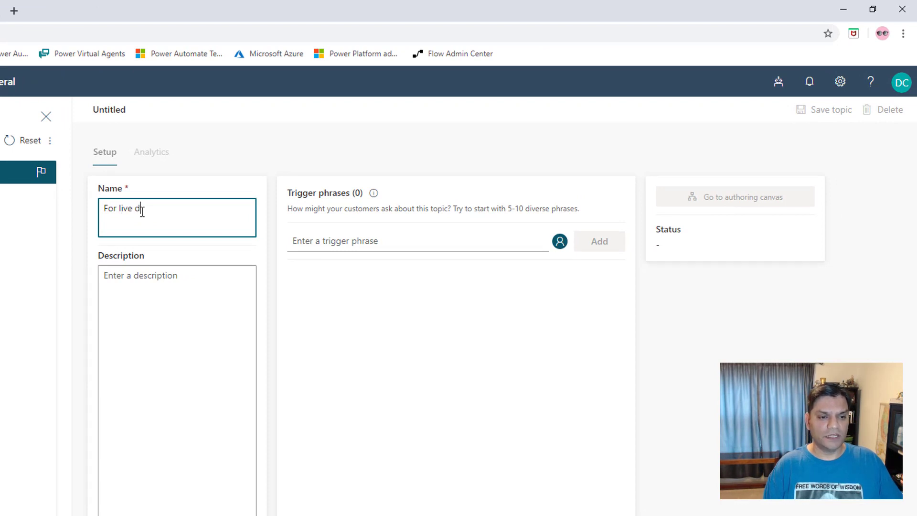
type("mo")
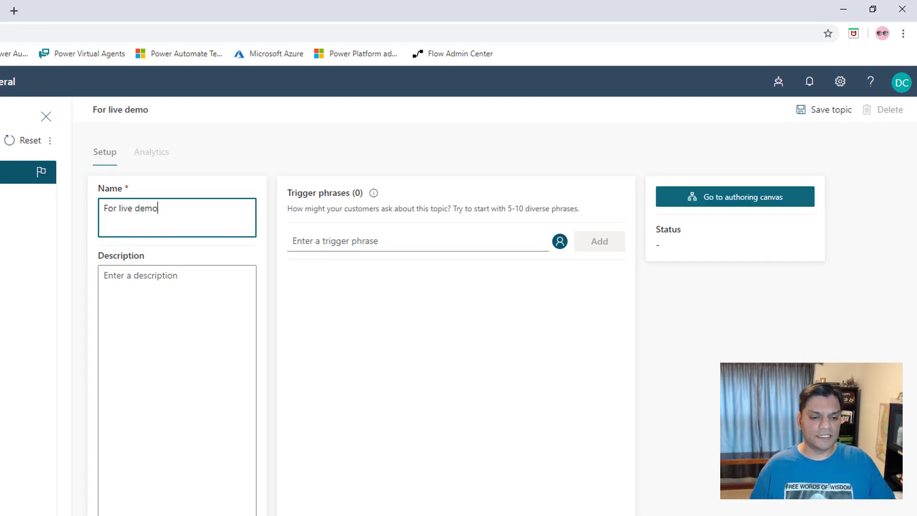
Review the prepared list of trigger phrases in Notepad, then minimize it to return to the topic setup.
key("alt+Tab")
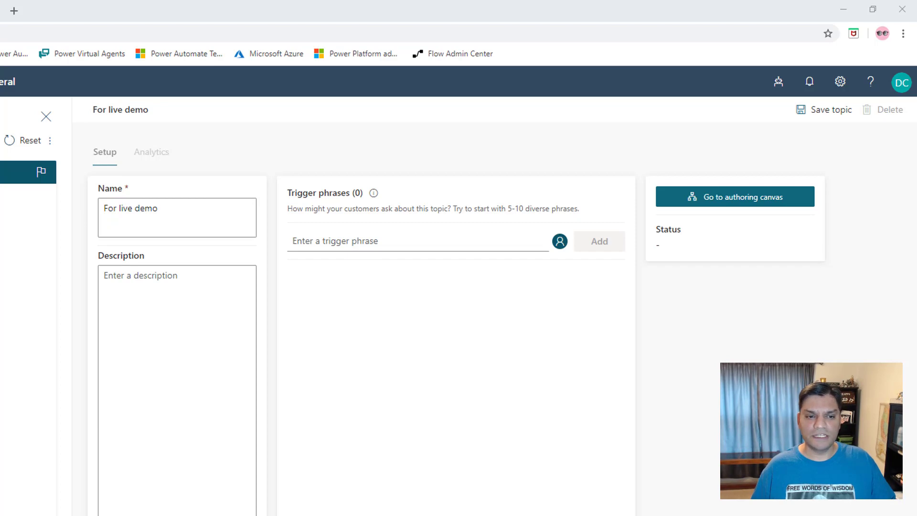
left_click_drag(916, 148, 333, 234)
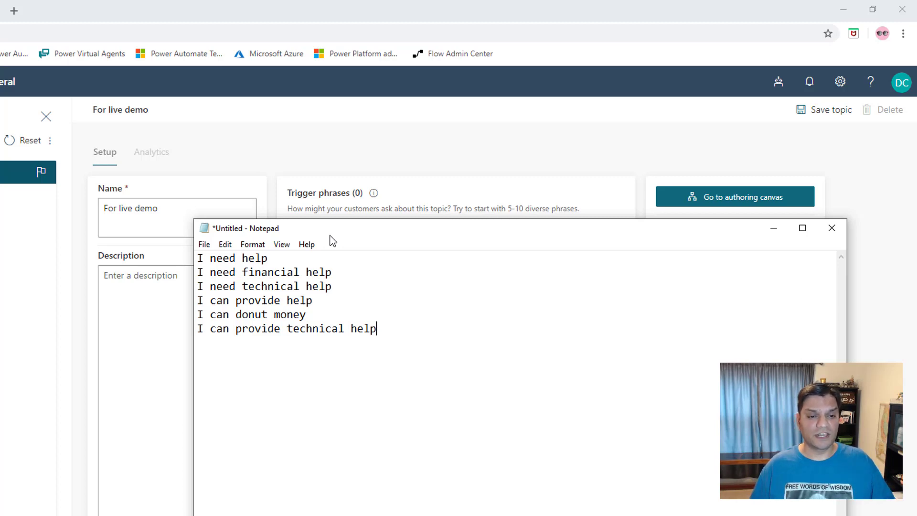
left_click_drag(331, 236, 355, 305)
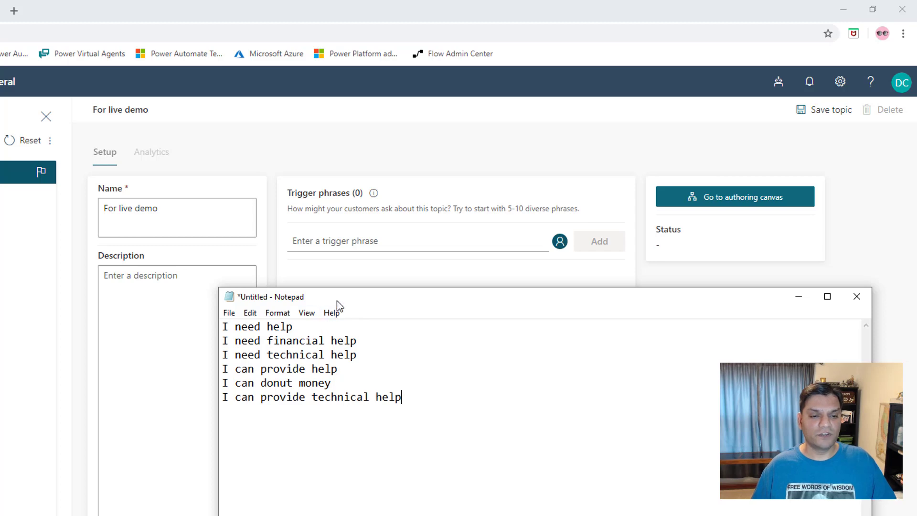
key("super+Down")
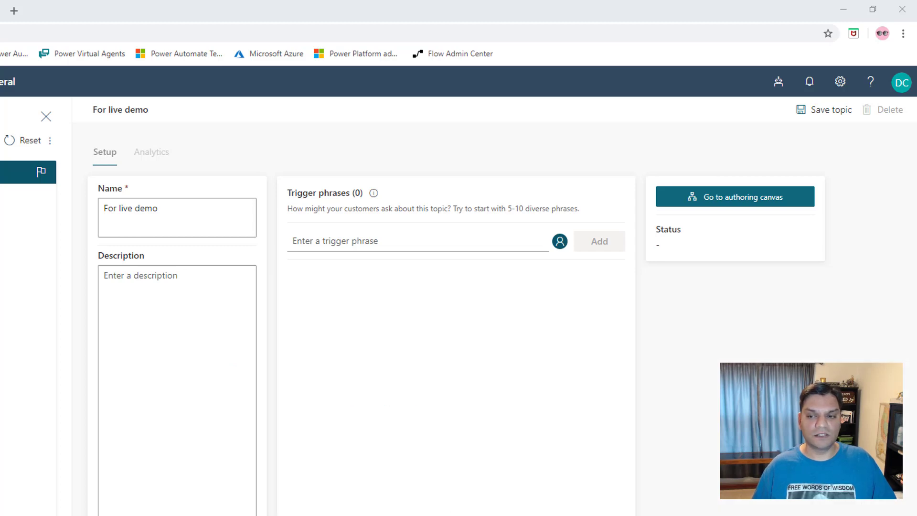
Add "I need help" as the first trigger phrase of the "For live demo" topic.
left_click(454, 243)
type("I need help")
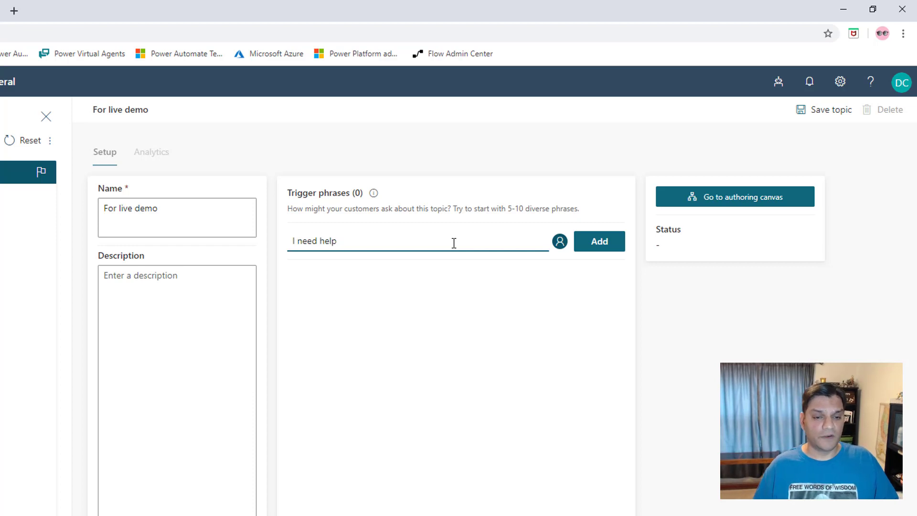
left_click(618, 247)
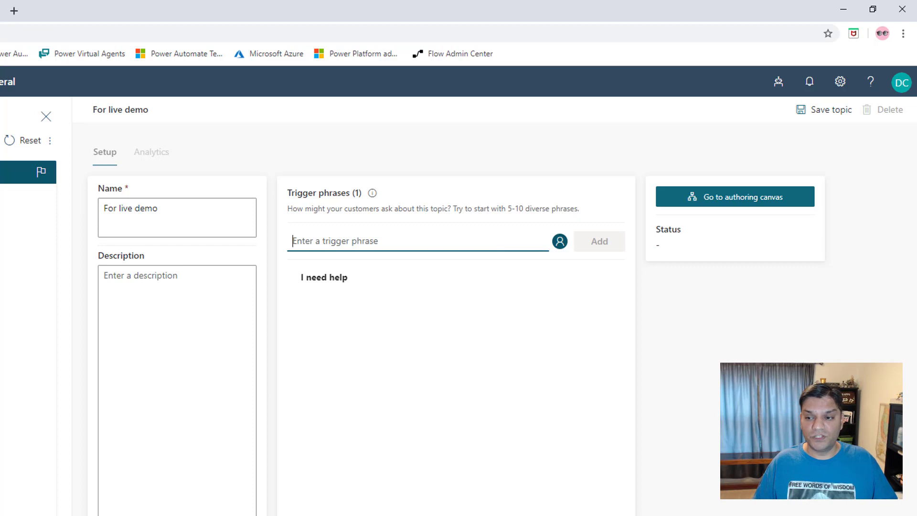
Copy "I need financial help" from the Notepad list and add it to the topic as a trigger phrase.
key("alt+Tab")
left_click_drag(666, 249, 516, 249)
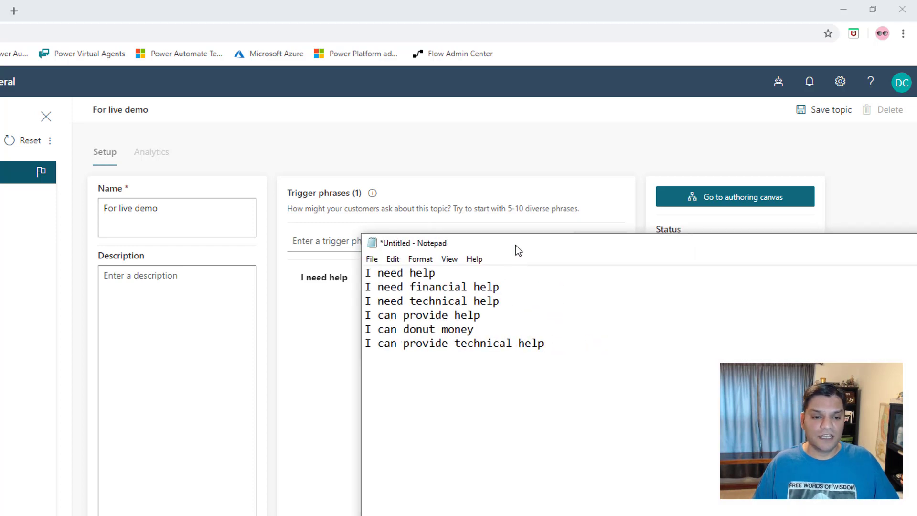
left_click_drag(517, 290, 363, 289)
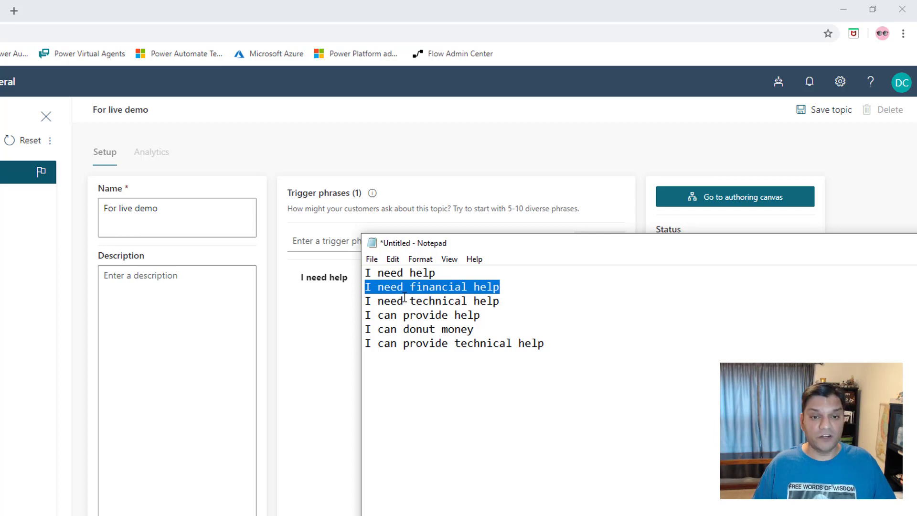
key("ctrl+c")
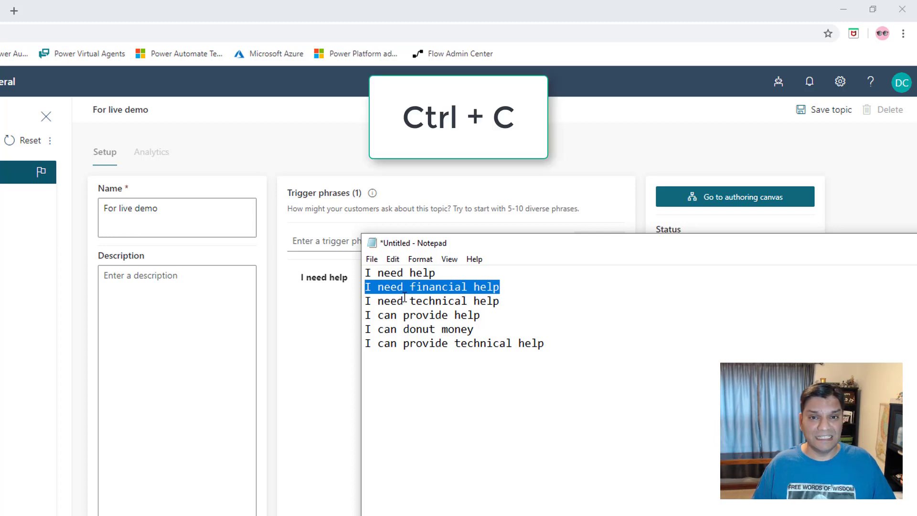
left_click(318, 243)
key("ctrl+v")
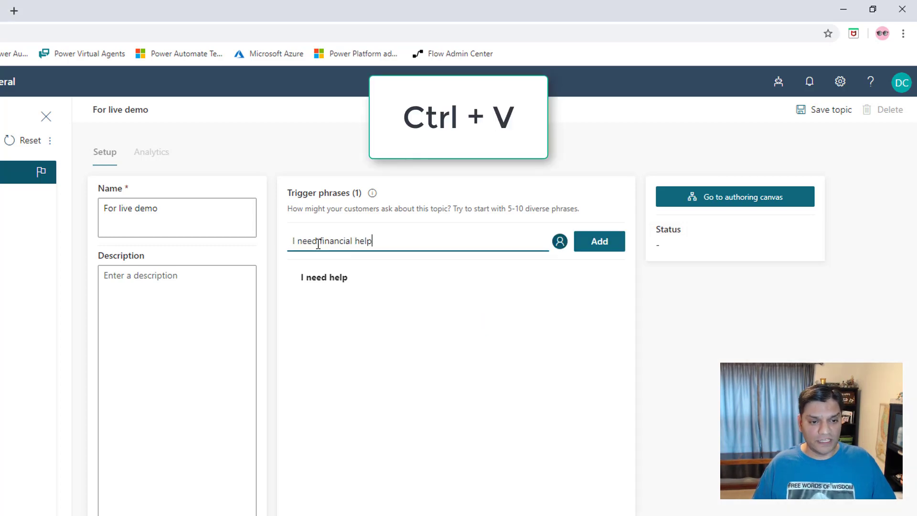
key("Return")
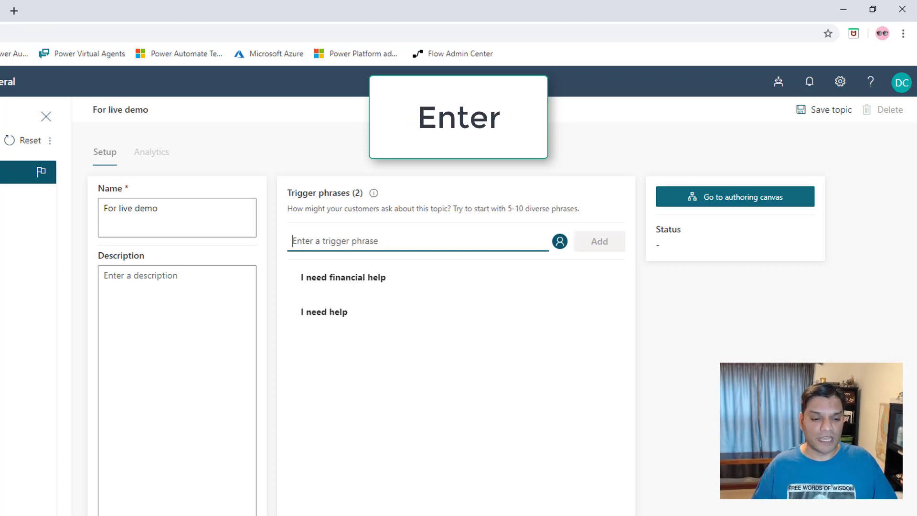
Copy "I need technical help" from Notepad and add it as a trigger phrase.
key("alt+Tab")
left_click_drag(519, 300, 223, 295)
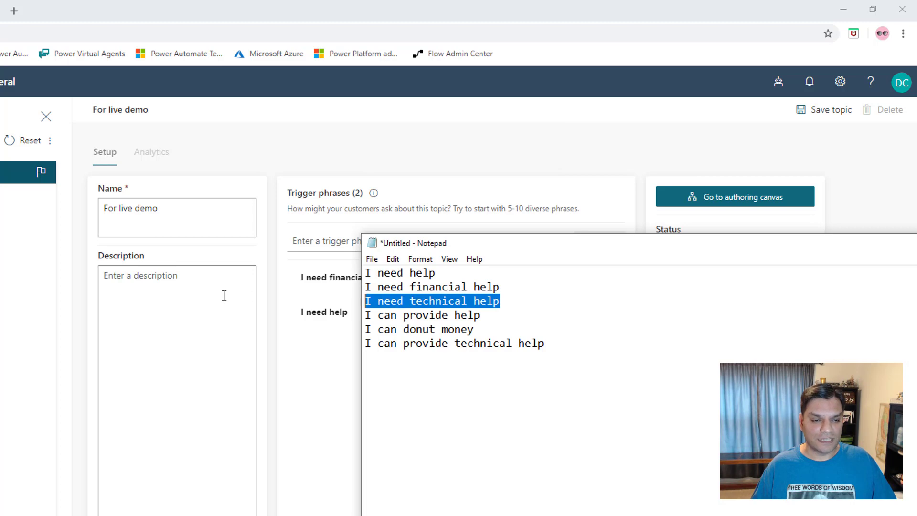
left_click(332, 243)
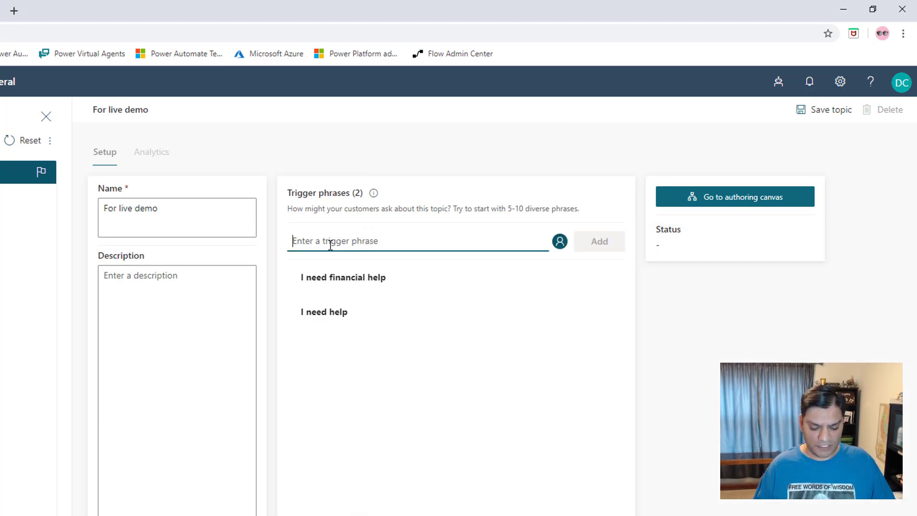
key("ctrl+v")
key("Return")
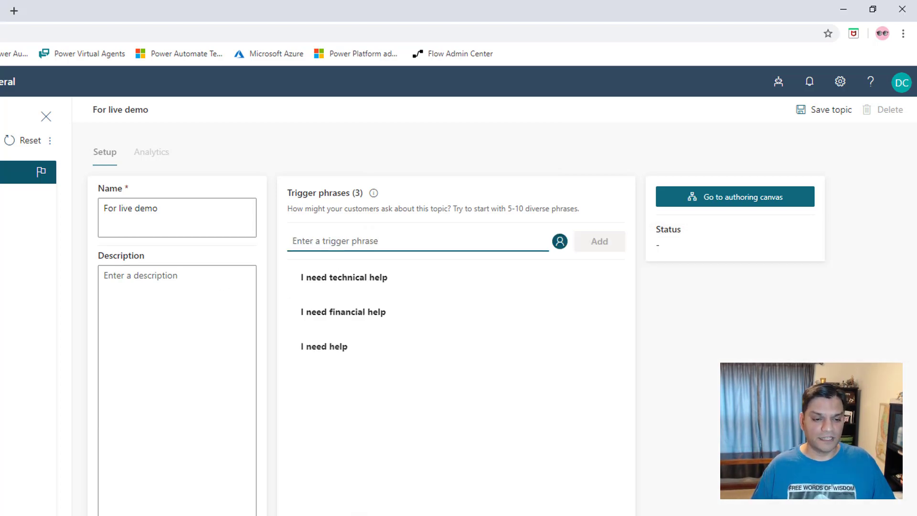
Copy "I can provide help" from Notepad and add it as a trigger phrase.
key("alt+Tab")
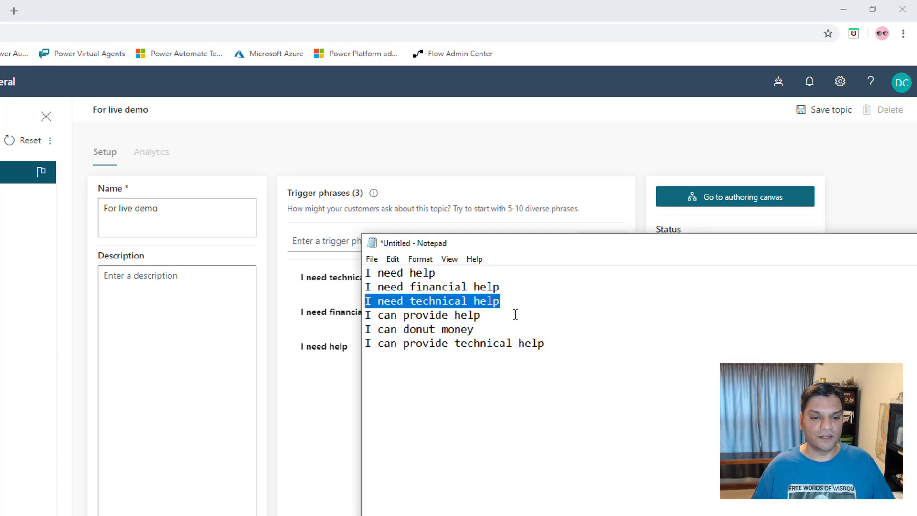
left_click_drag(512, 315, 261, 325)
key("ctrl+c")
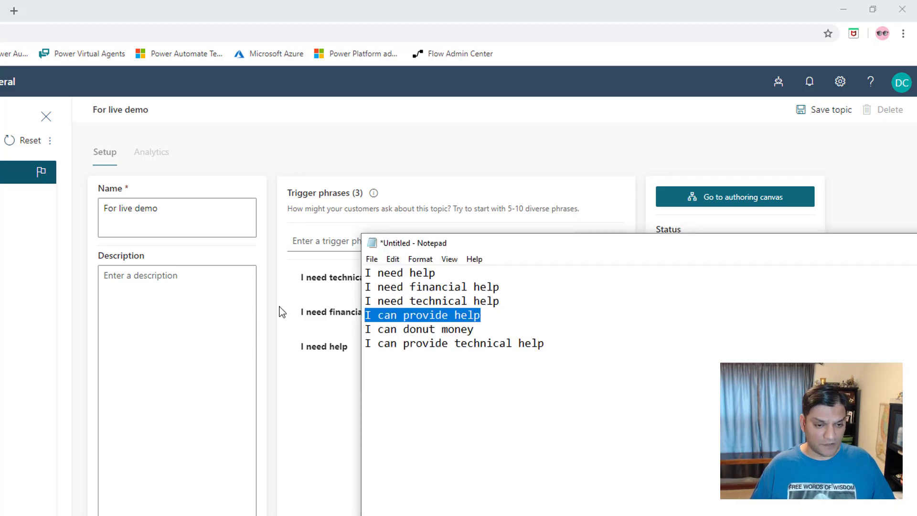
left_click(312, 245)
key("ctrl+v")
key("Return")
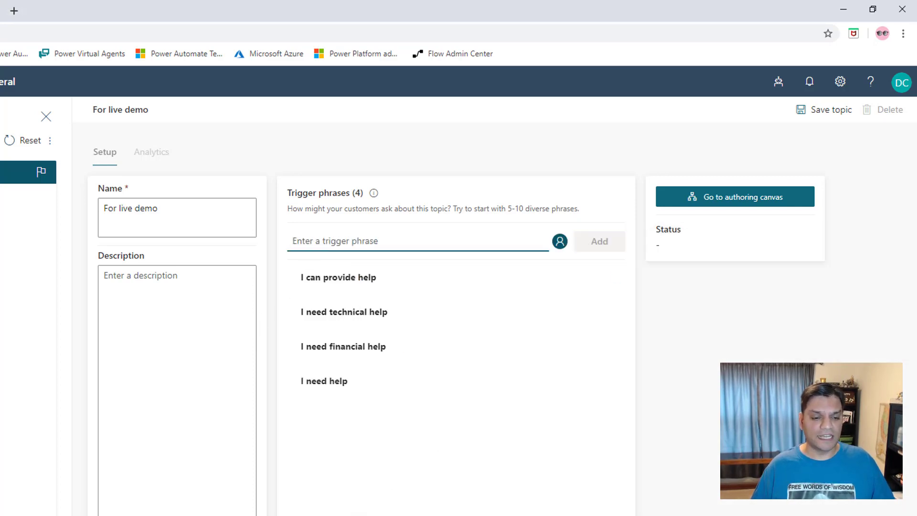
Copy "I can donut money" from Notepad and add it as a trigger phrase.
key("alt+Tab")
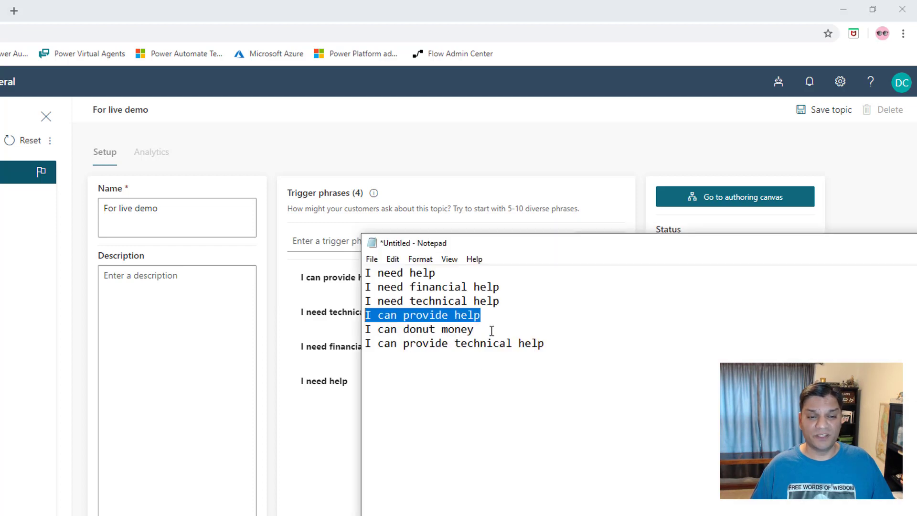
left_click_drag(492, 330, 348, 333)
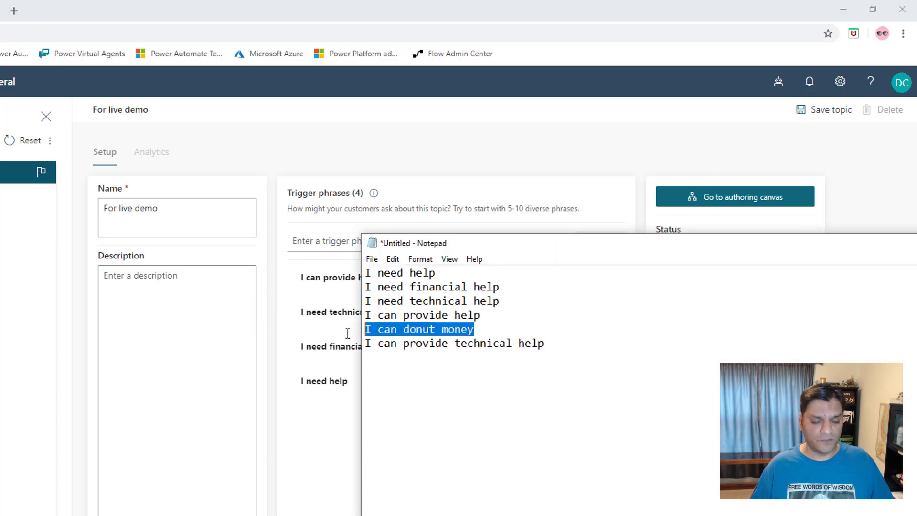
left_click(328, 248)
key("ctrl+v")
key("Return")
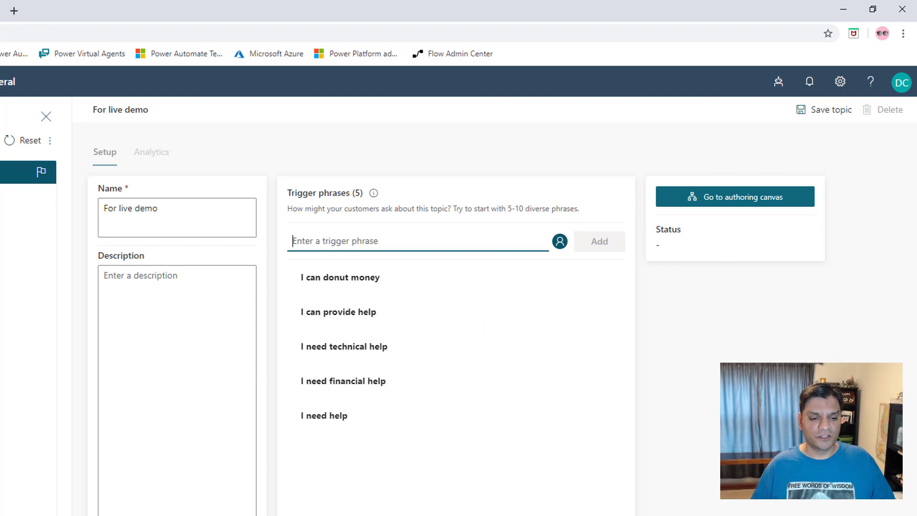
Copy "I can provide technical help" from Notepad and add it as the last trigger phrase.
key("alt+Tab")
left_click_drag(567, 343, 254, 345)
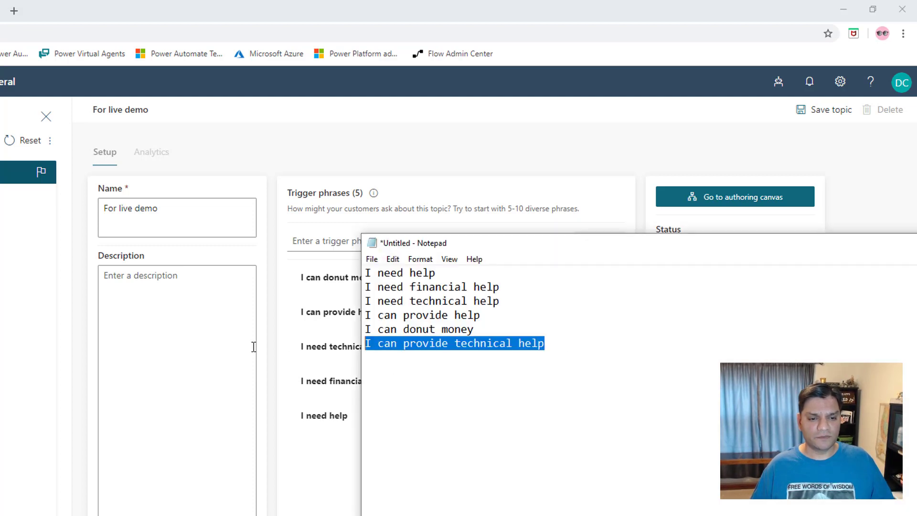
left_click(298, 243)
key("ctrl+v")
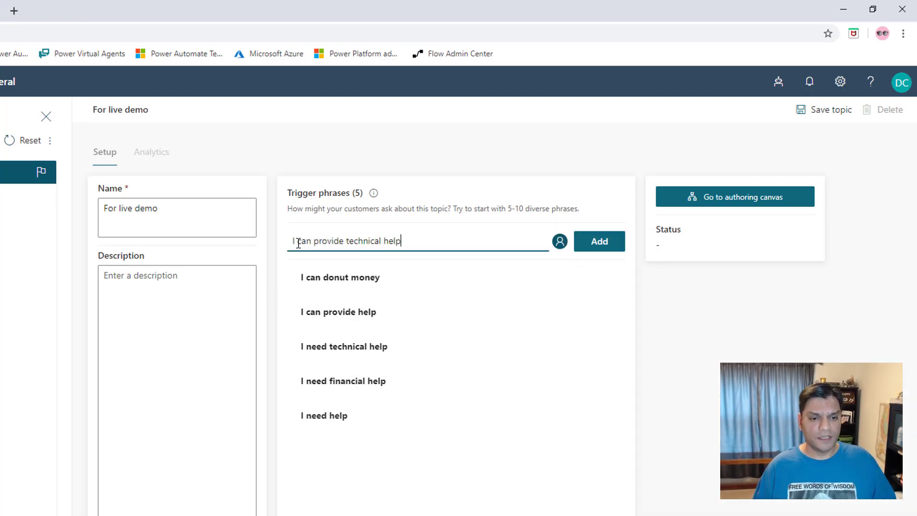
key("Return")
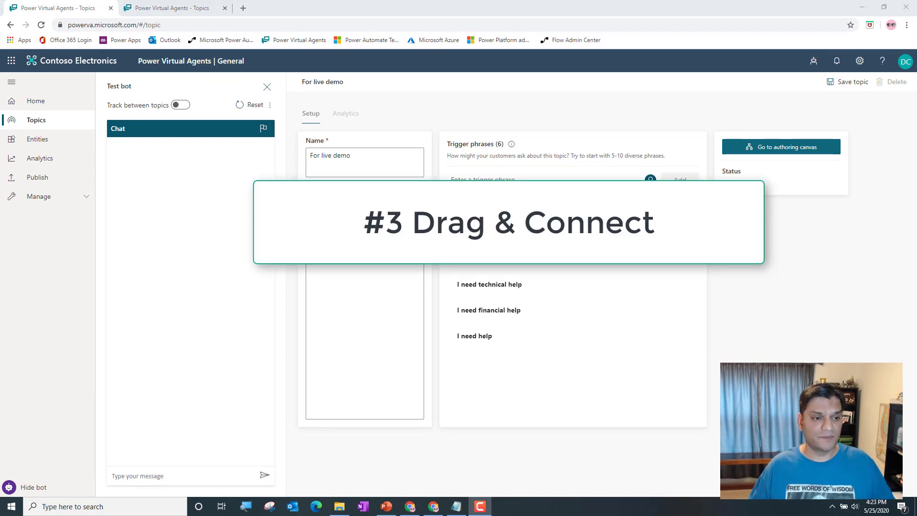
In the "Need some assistance" topic, add a message node reading "first message" under the "I need help" condition.
left_click(152, 7)
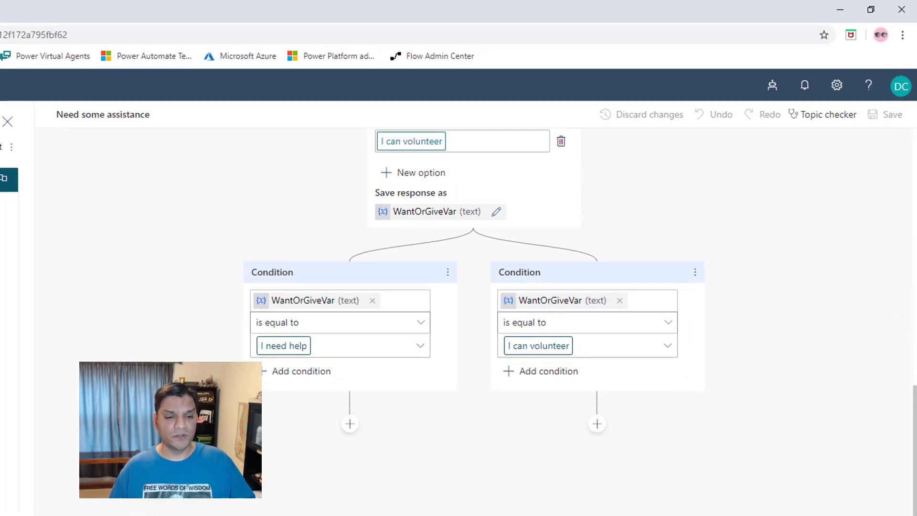
scroll(473, 286, "down", 1)
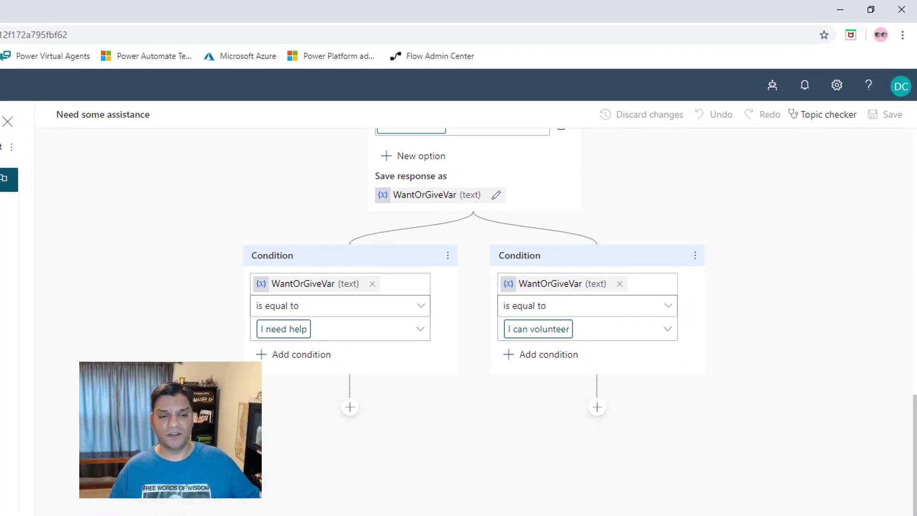
left_click(351, 409)
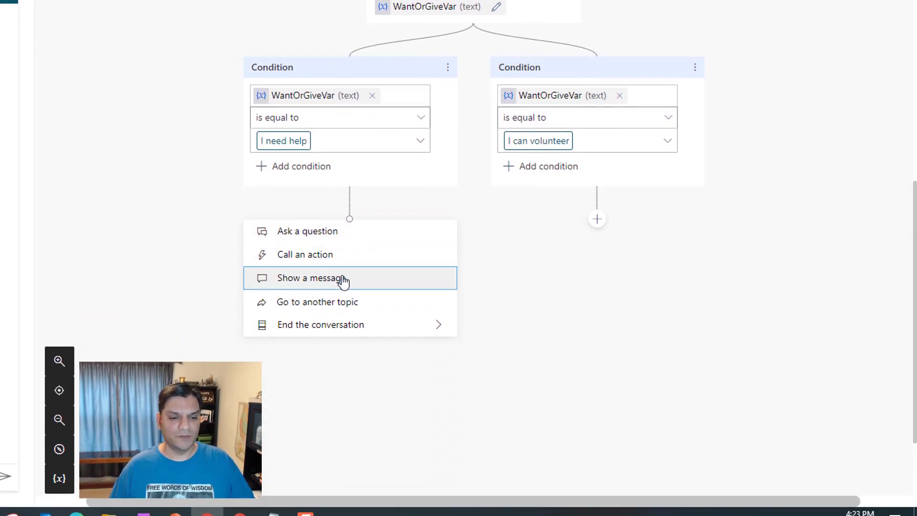
left_click(287, 311)
type("f")
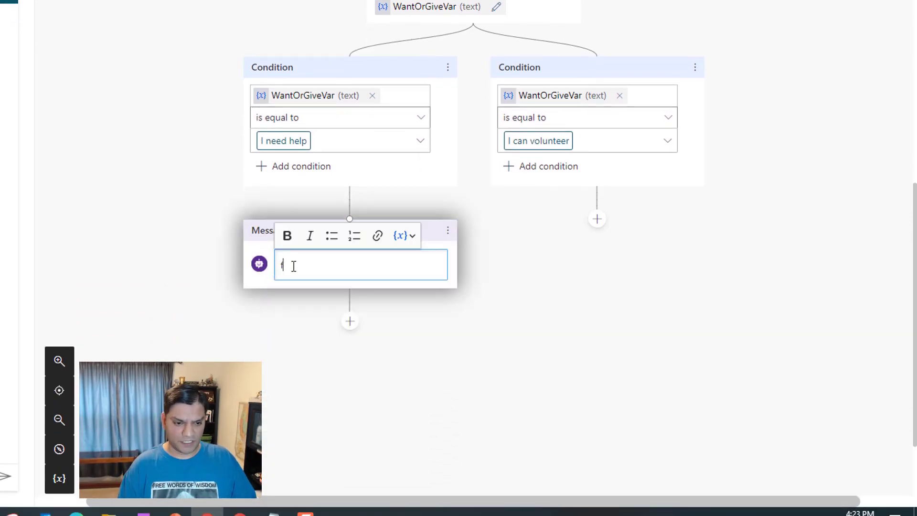
type("irst message")
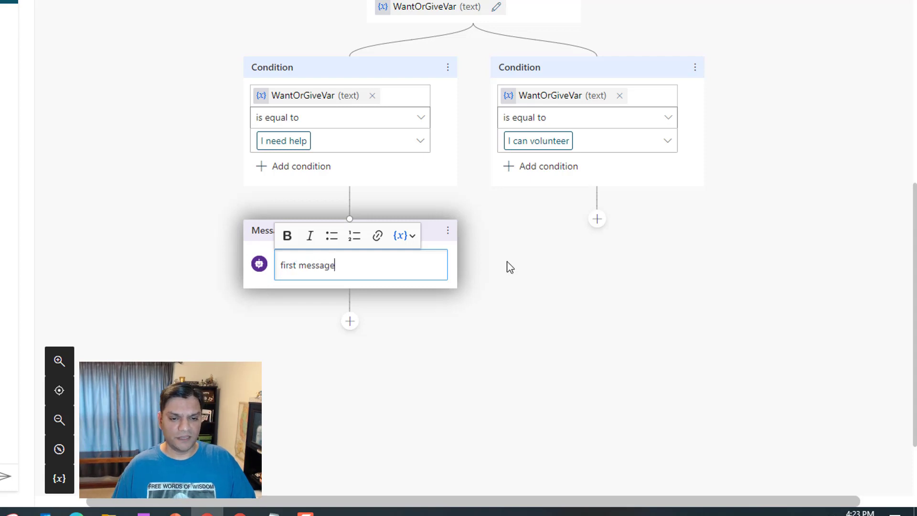
Add a message node reading "second message" under the "I can volunteer" condition.
left_click(598, 220)
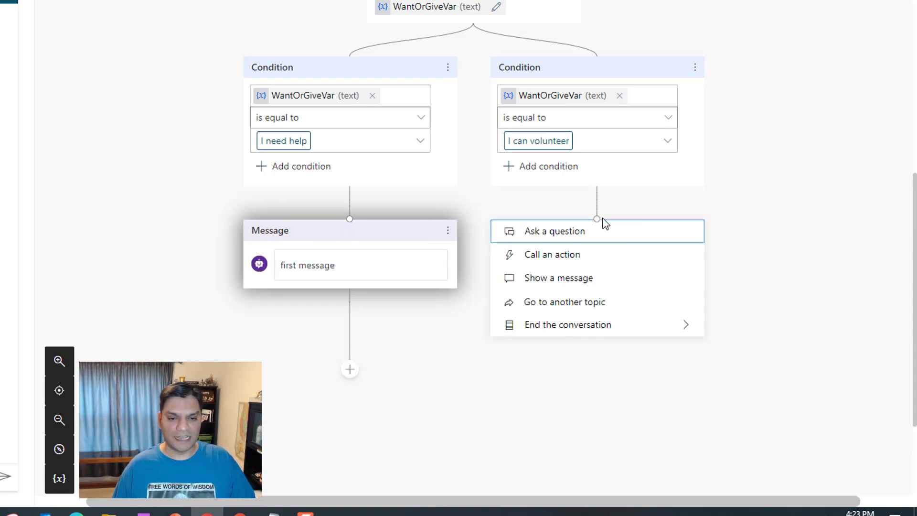
left_click(609, 289)
type("se")
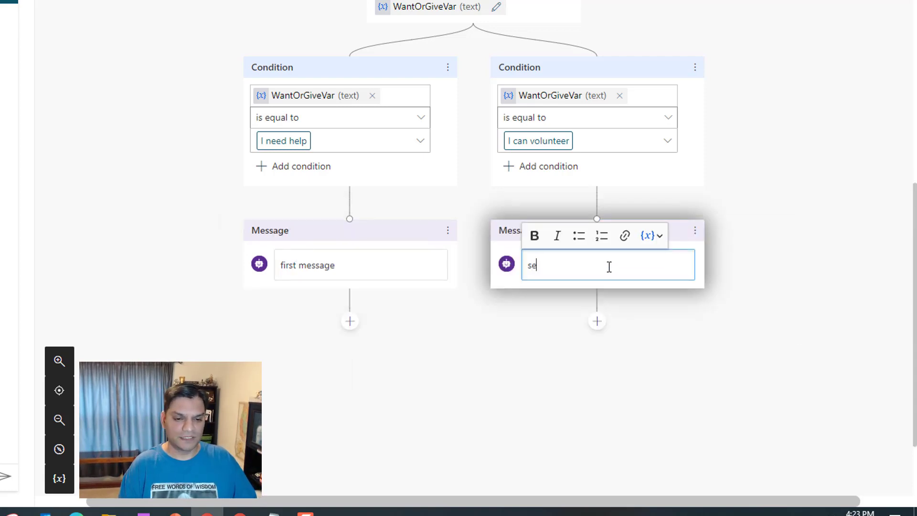
type("cond message")
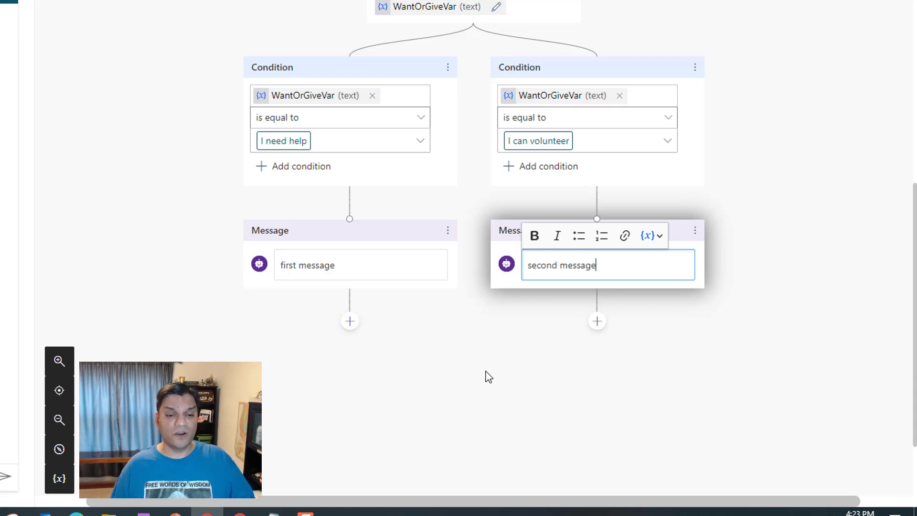
Add an empty question node below the "second message" node.
scroll(487, 376, "down", 2)
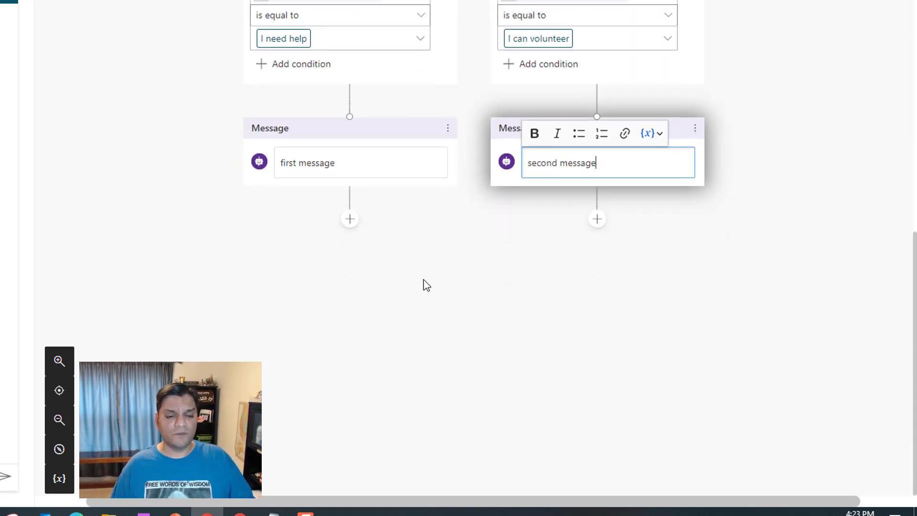
left_click(534, 325)
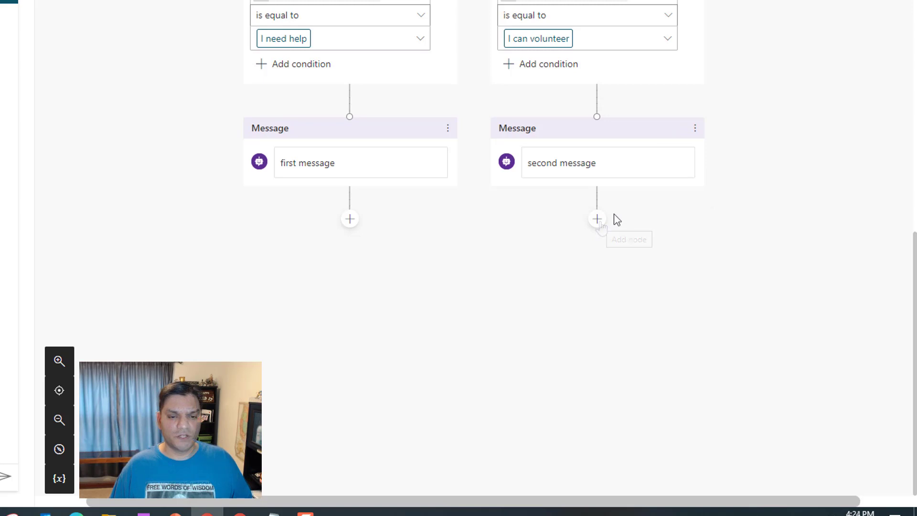
left_click(598, 221)
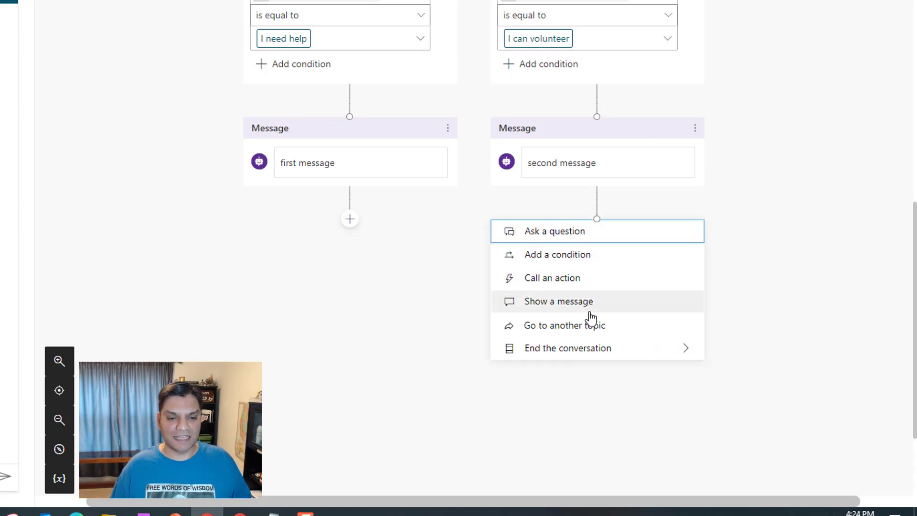
key("Return")
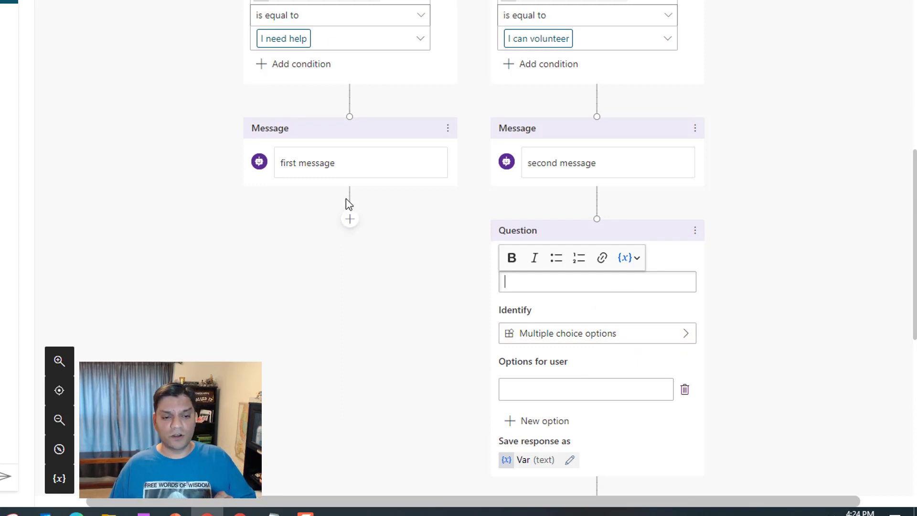
Try adding another message node below "first message" and delete that empty node.
left_click(349, 220)
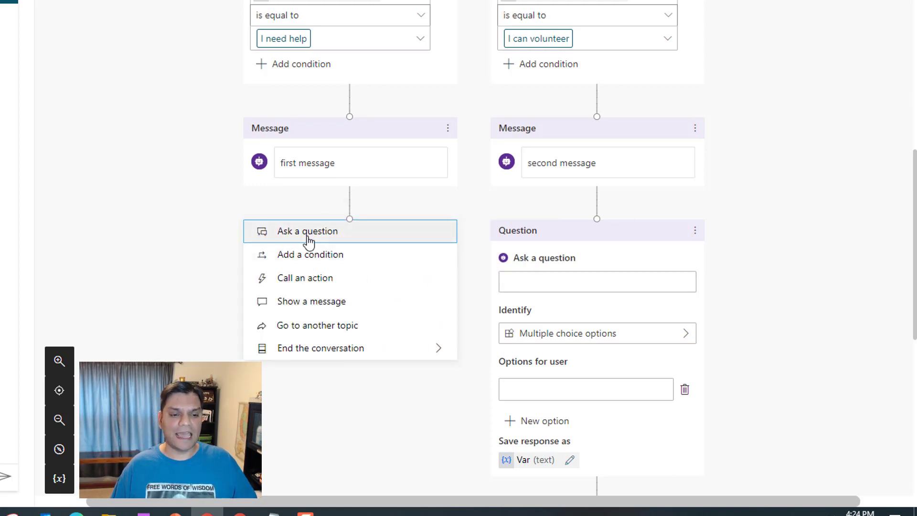
left_click(309, 301)
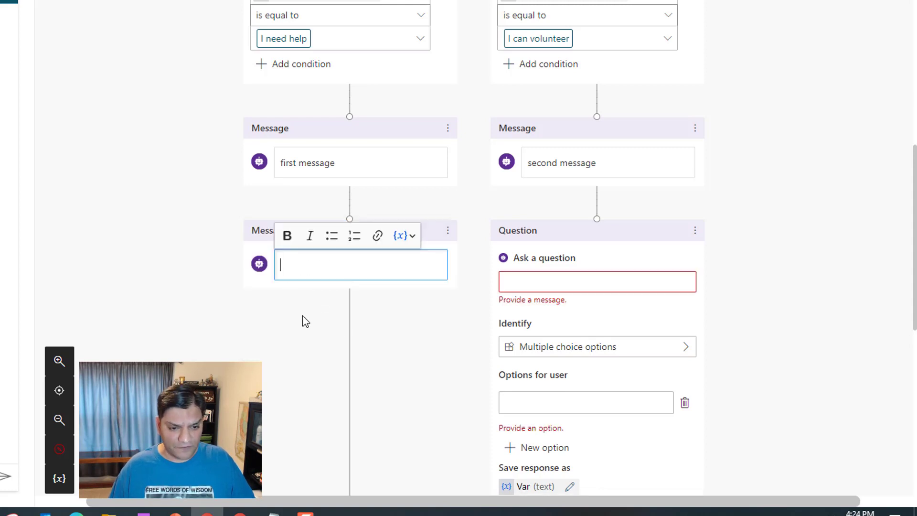
mouse_move(350, 219)
left_mouse_down()
mouse_move(578, 216)
mouse_move(349, 220)
left_mouse_up()
left_click(448, 230)
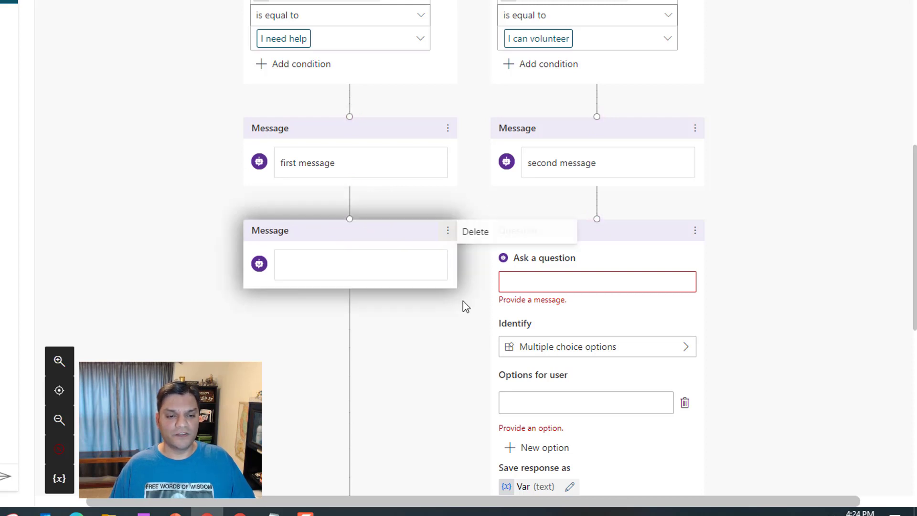
left_click(476, 233)
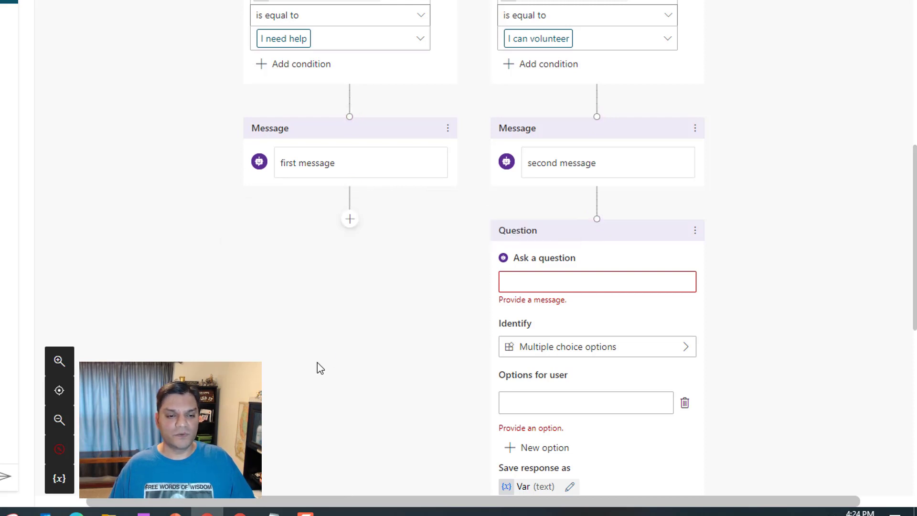
Connect the "first message" node to the question node below "second message" so both branches lead to it.
left_click(351, 230)
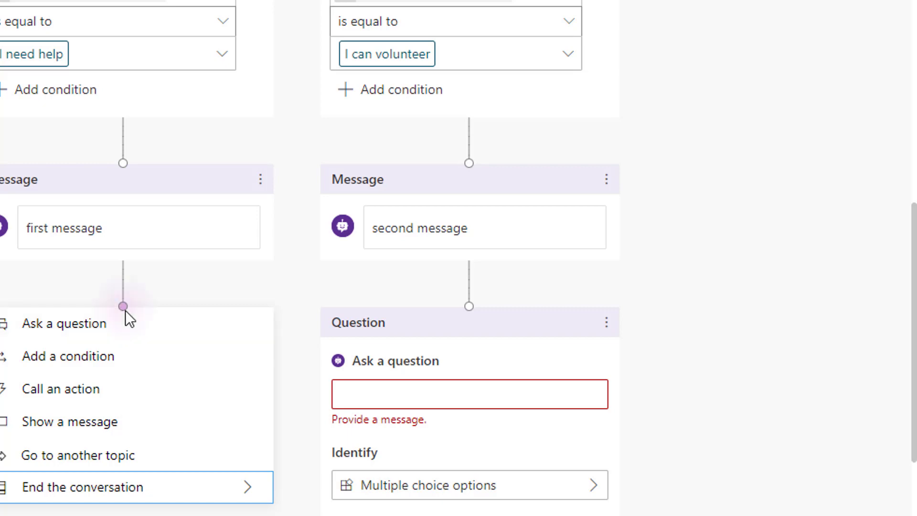
left_click(125, 312)
left_click_drag(125, 311, 377, 299)
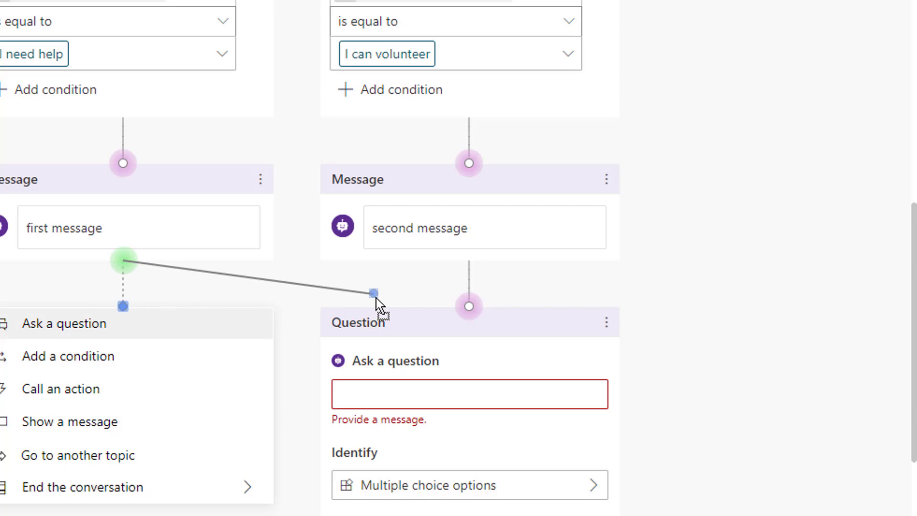
left_click_drag(377, 300, 475, 308)
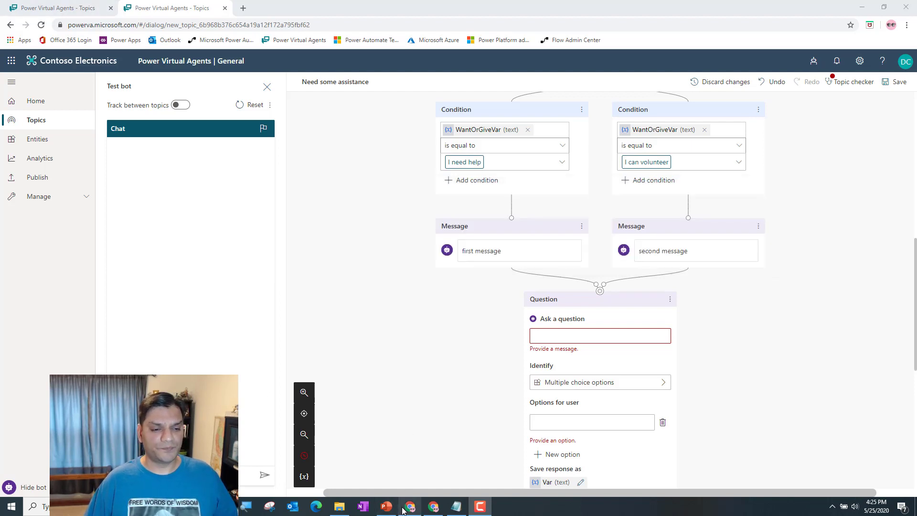
Switch to the browser window with the Event Sessions bot and open the "Need some assistance" topic on the authoring canvas.
mouse_move(403, 511)
left_click(433, 506)
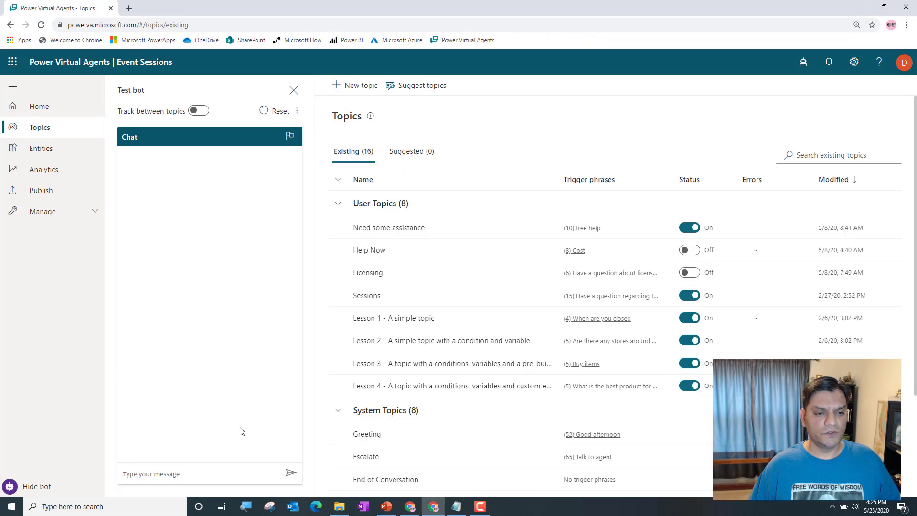
left_click(399, 228)
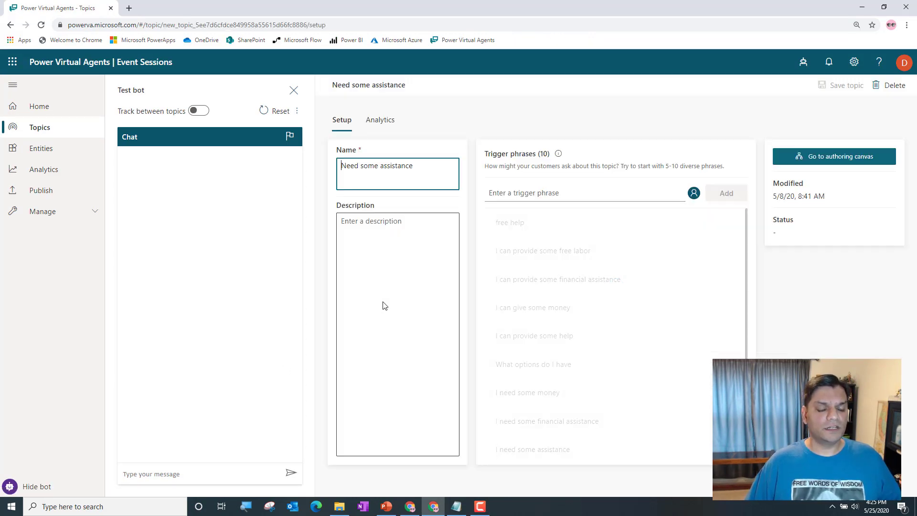
left_click(802, 157)
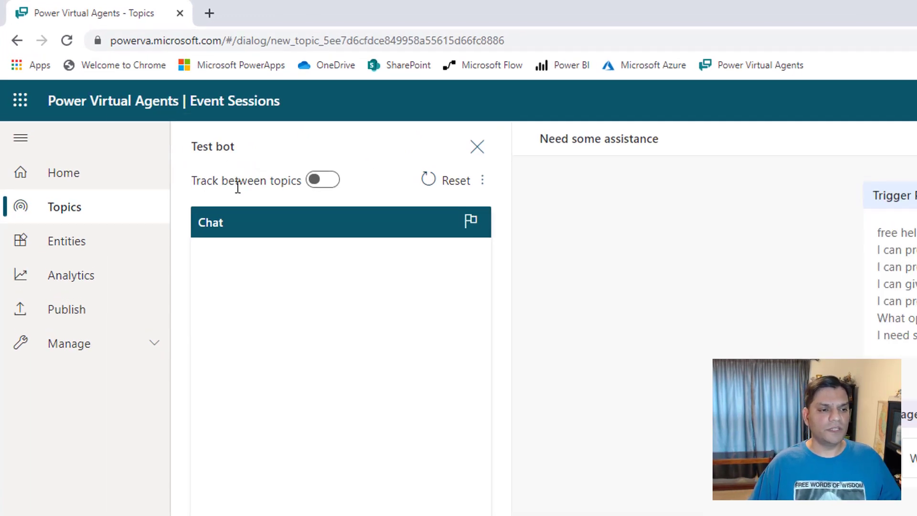
Turn on tracking between topics for the test bot and send it the message "Hi".
mouse_move(214, 187)
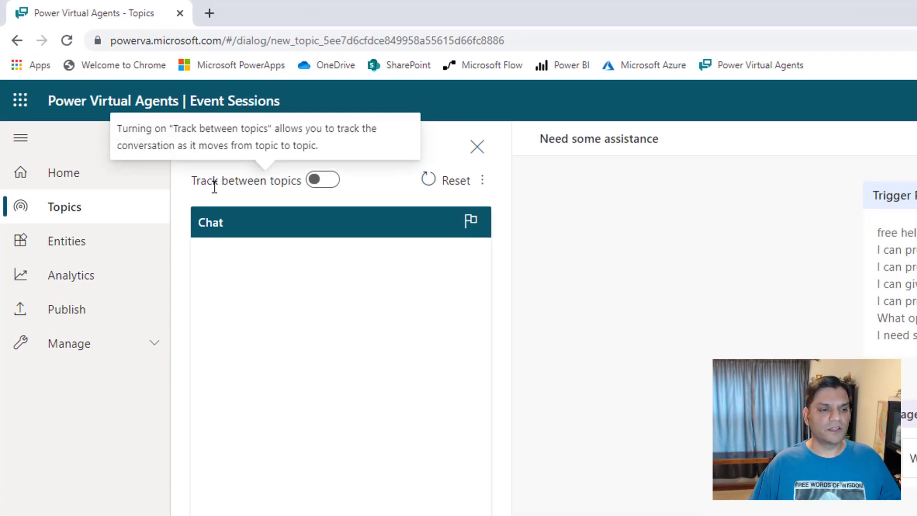
left_click(309, 185)
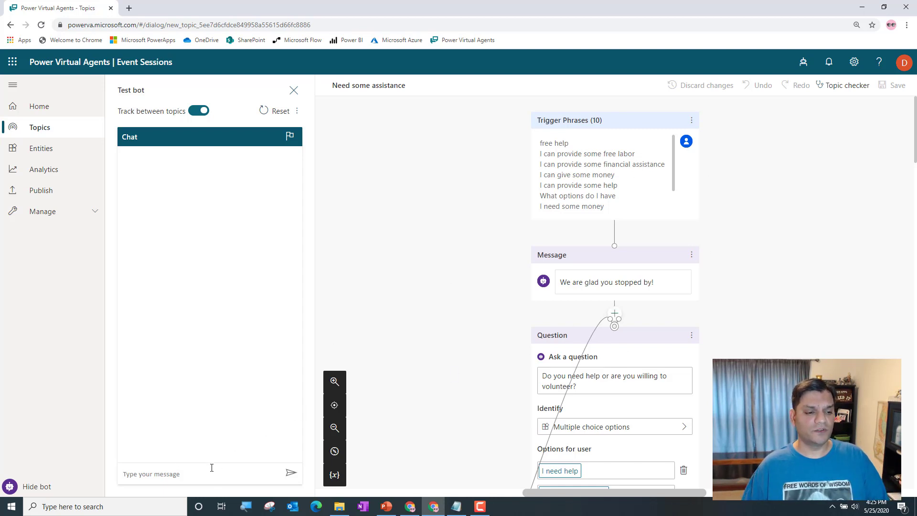
type("Hi")
key("Return")
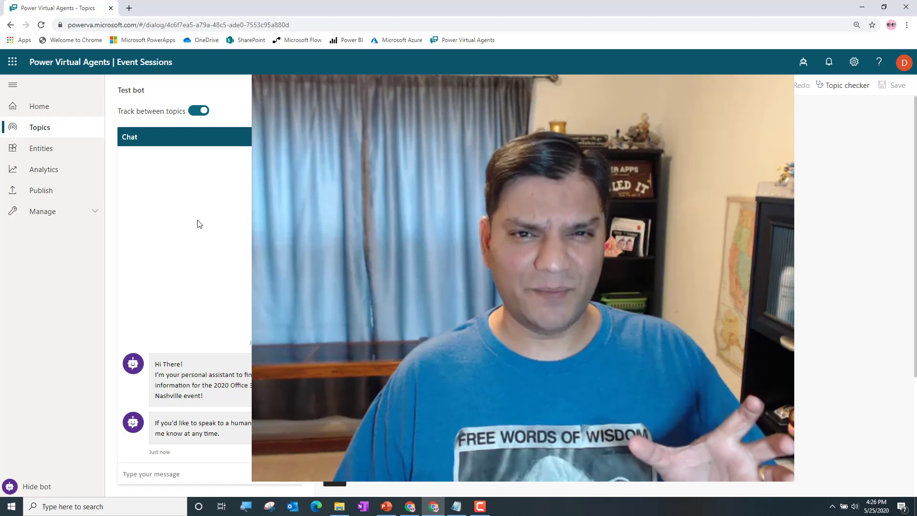
mouse_move(196, 118)
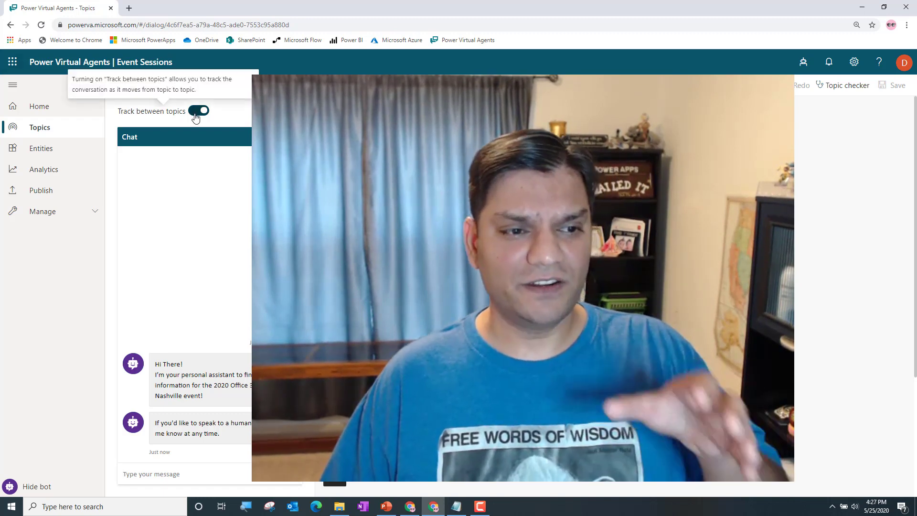
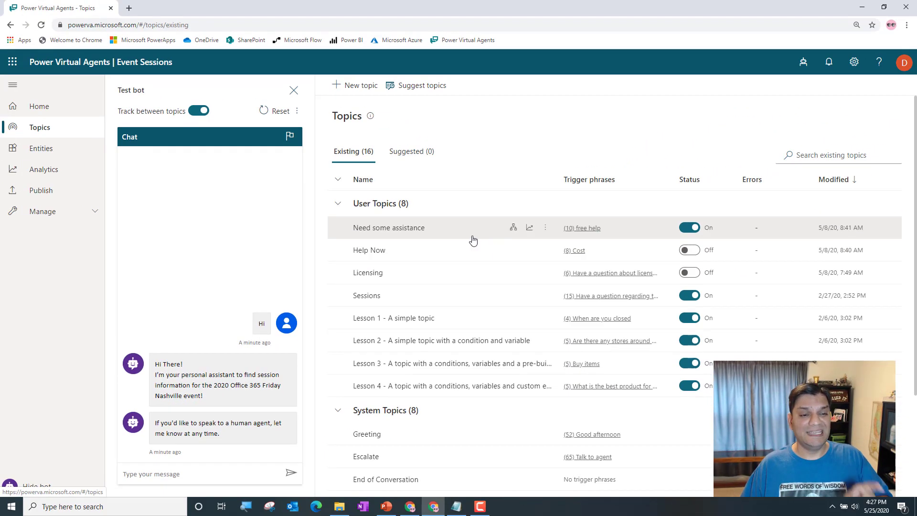
Open the "Need some assistance" authoring canvas through its setup page, and again straight from the topics list.
left_click(406, 231)
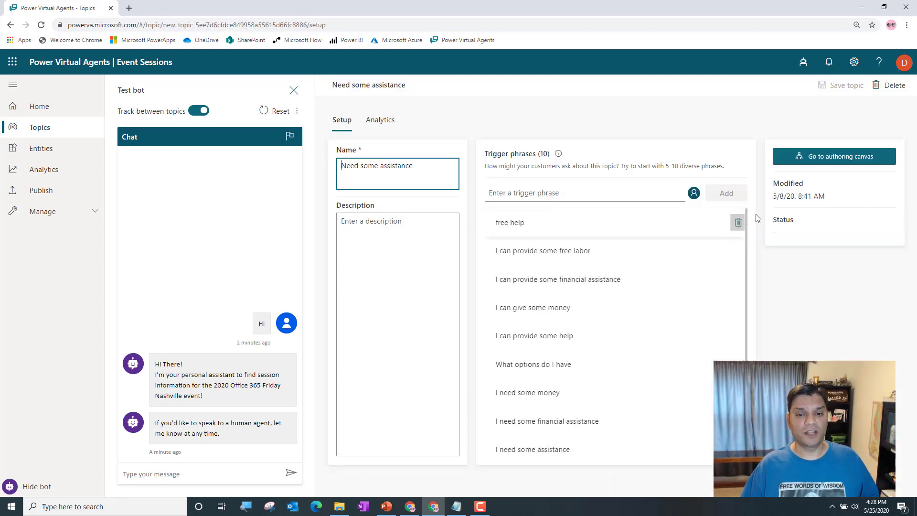
left_click(869, 158)
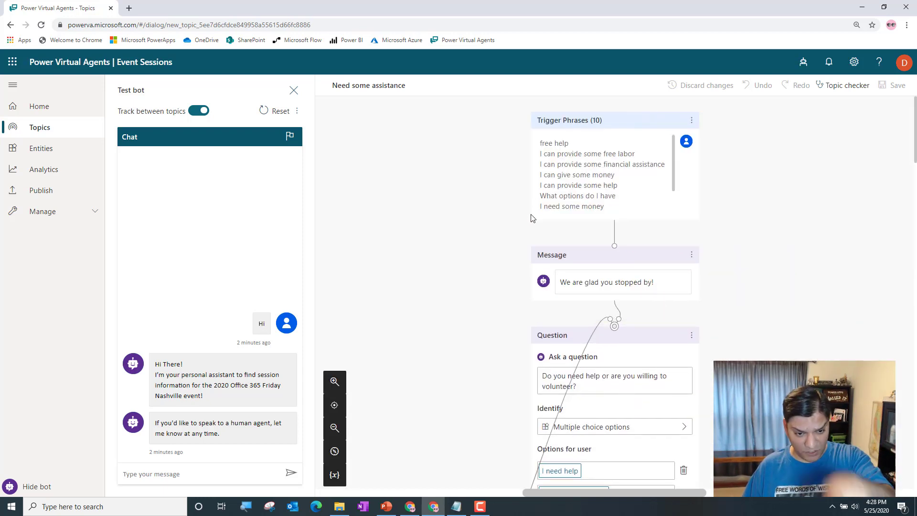
left_click(43, 127)
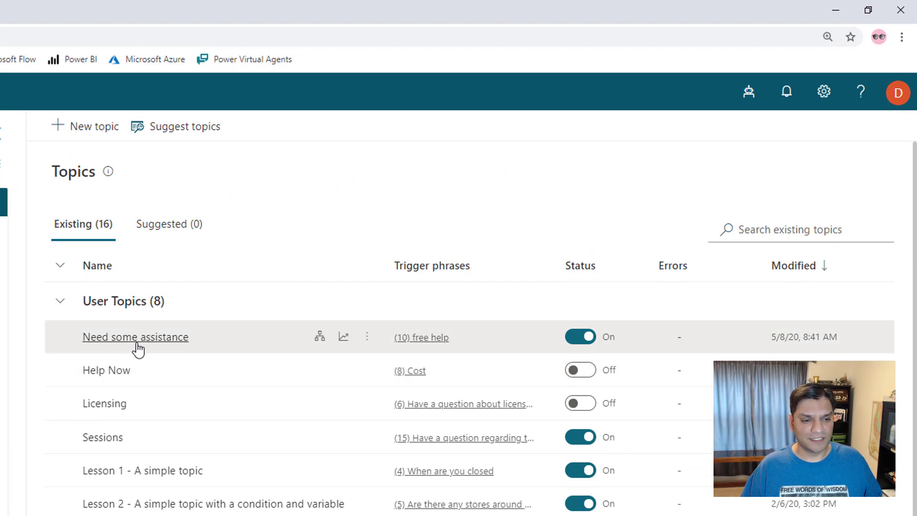
left_click(319, 339)
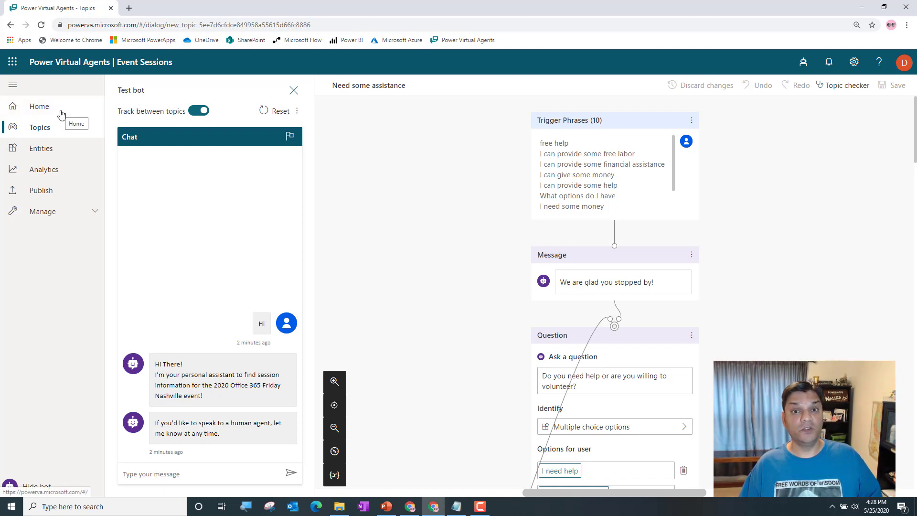
Open the Sessions topic's authoring canvas straight from the topics list and view the flow details of its speaker name action.
left_click(55, 136)
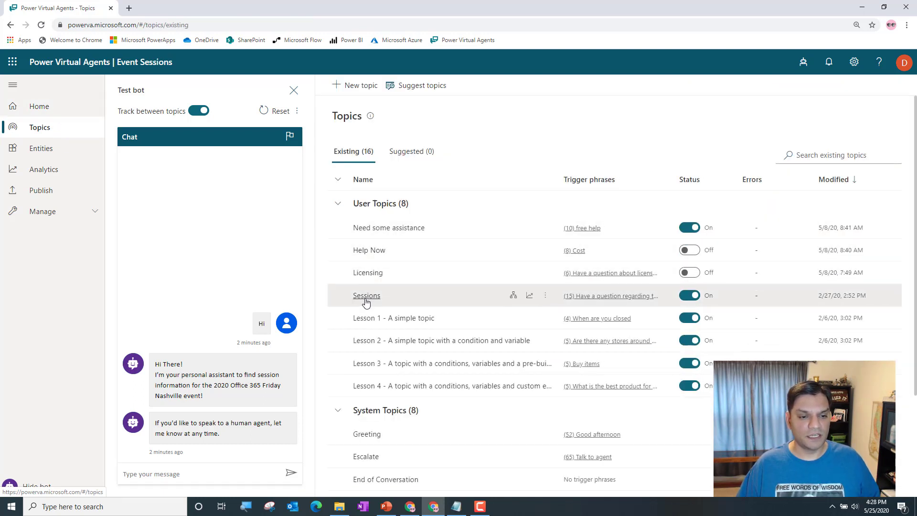
left_click(514, 297)
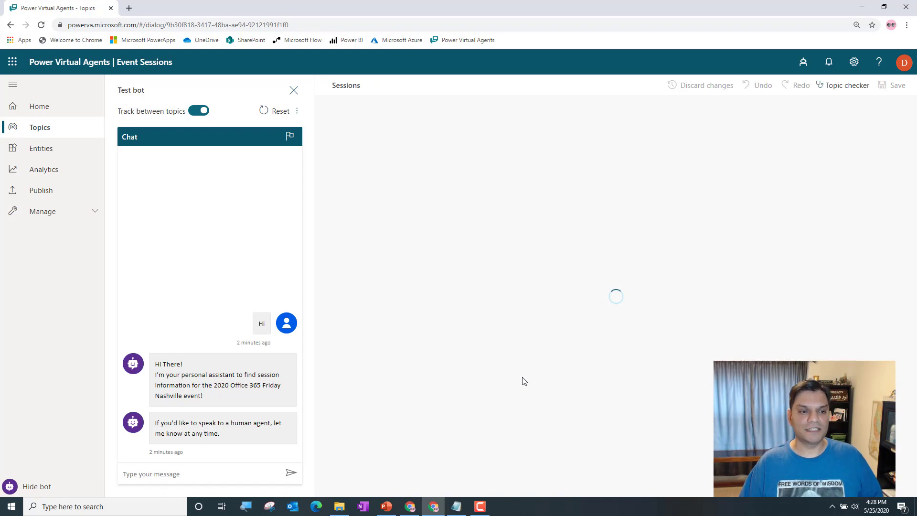
scroll(550, 377, "down", 10)
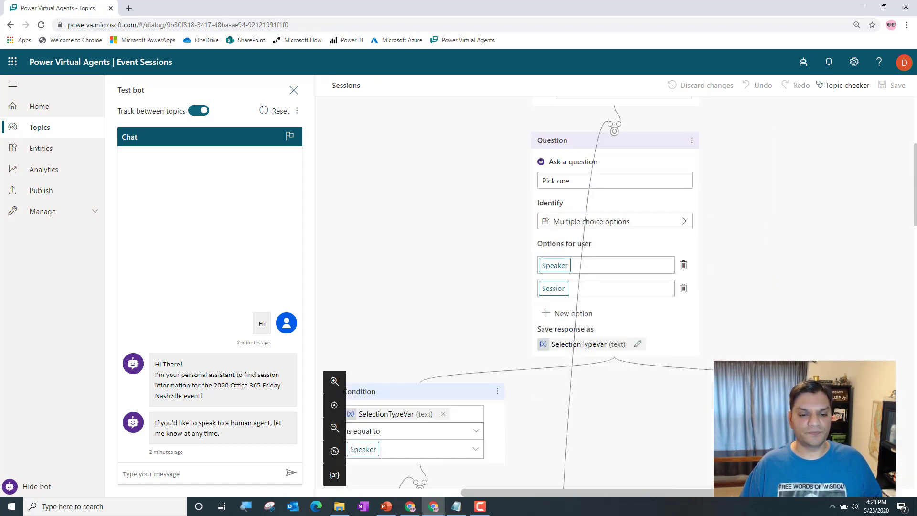
scroll(591, 374, "down", 2)
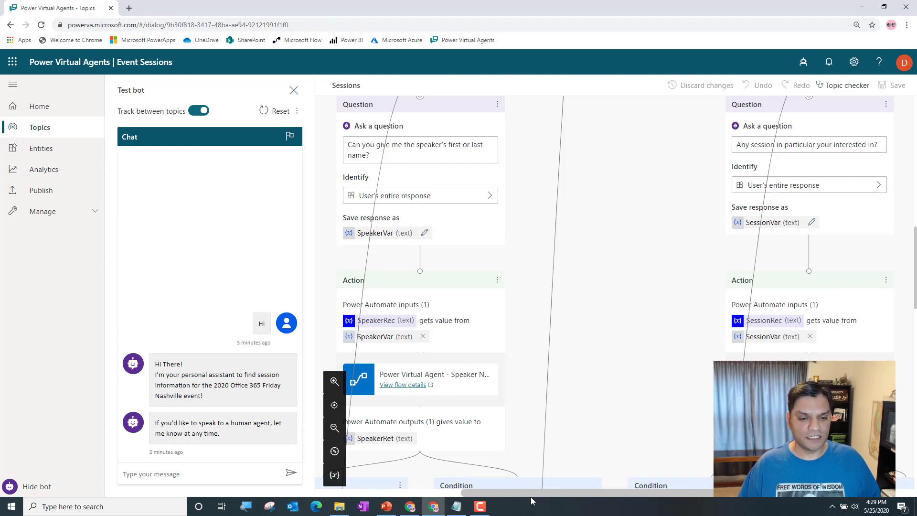
left_click_drag(530, 494, 479, 494)
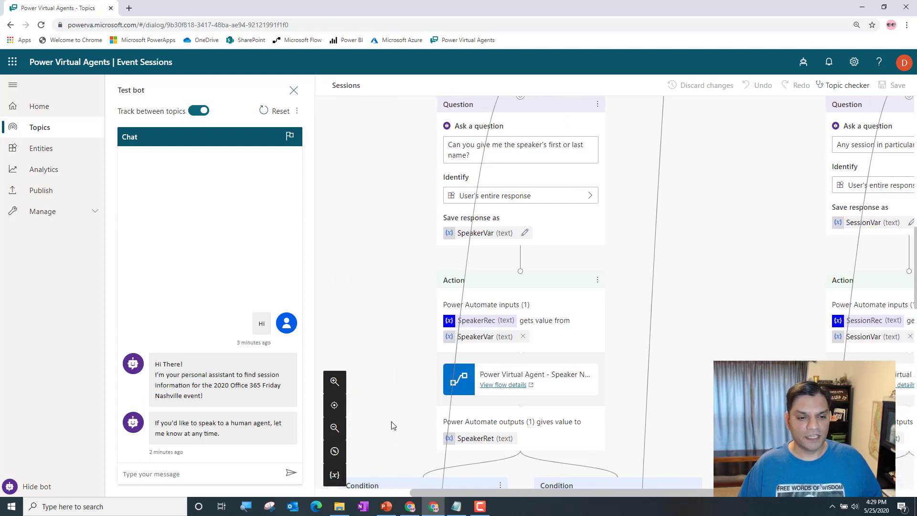
scroll(393, 425, "down", 4)
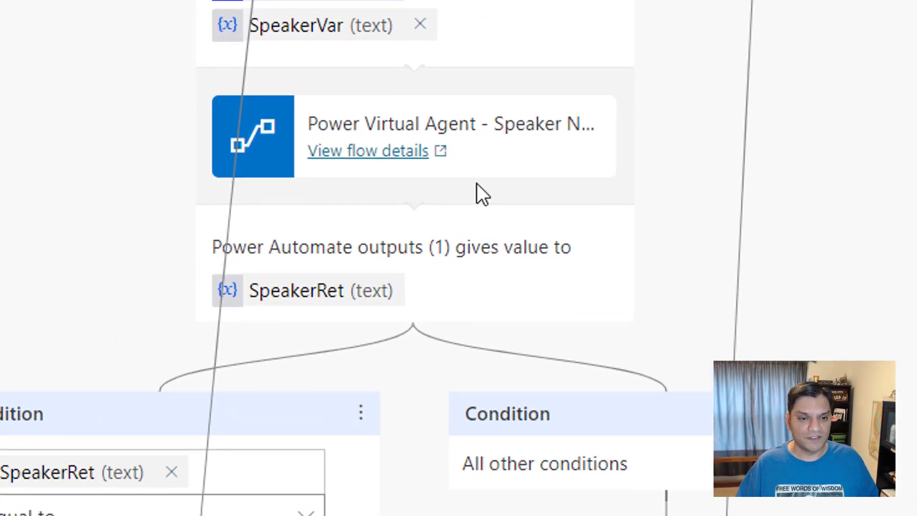
left_click(442, 160)
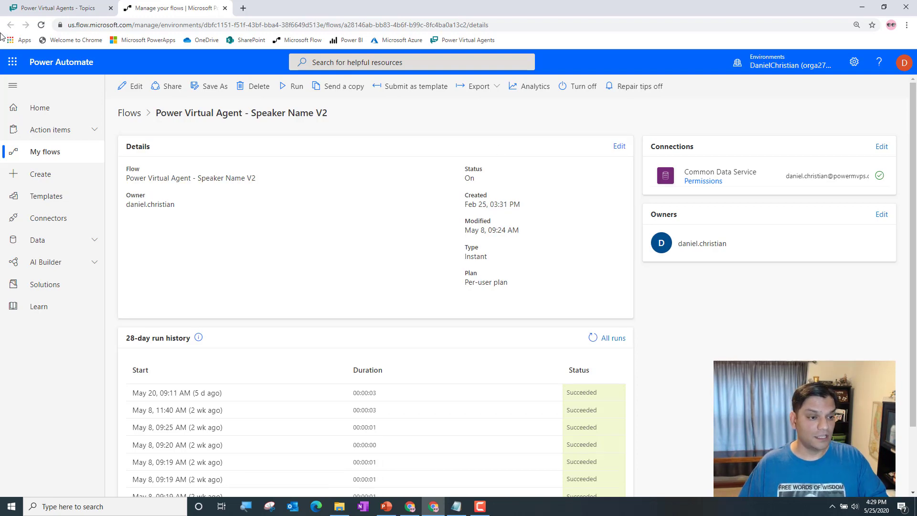
left_click(226, 8)
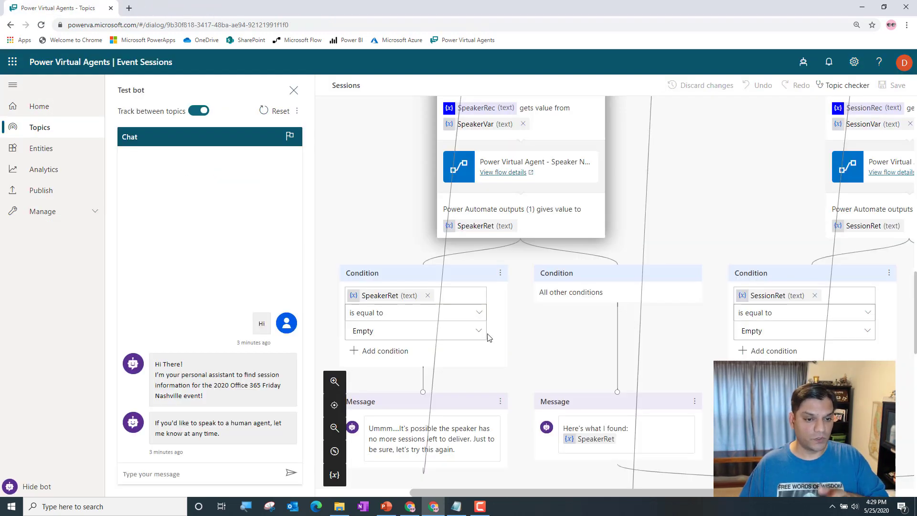
Open Power Automate in a new browser tab and view the "Power Virtual Agent - Session Name V2" flow from the Event Session solution.
left_click(129, 8)
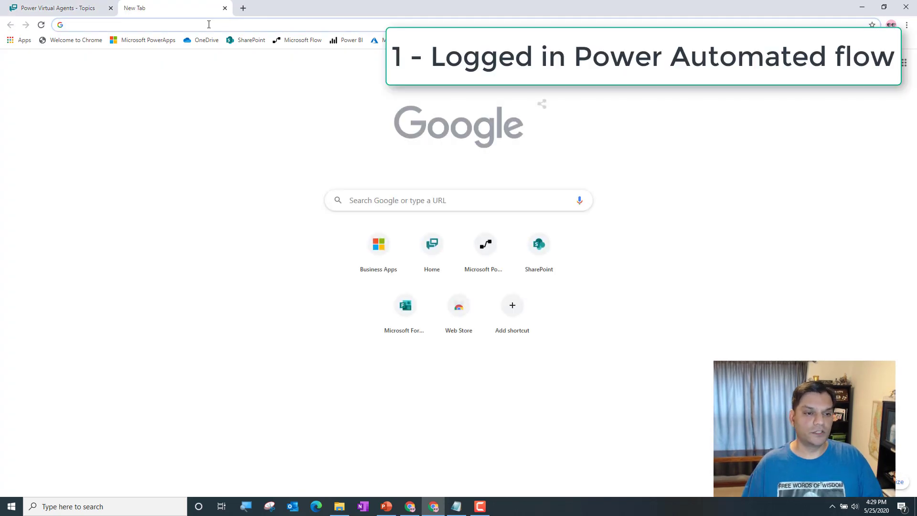
left_click(300, 40)
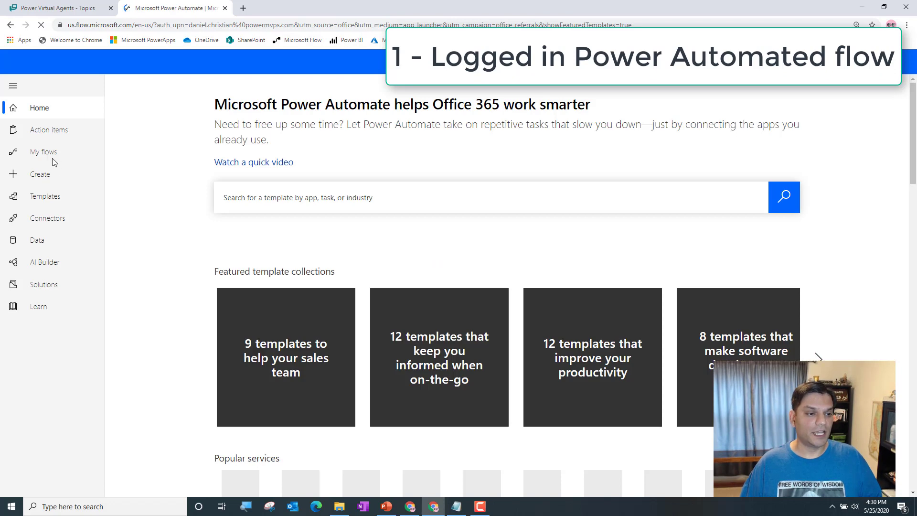
left_click(49, 160)
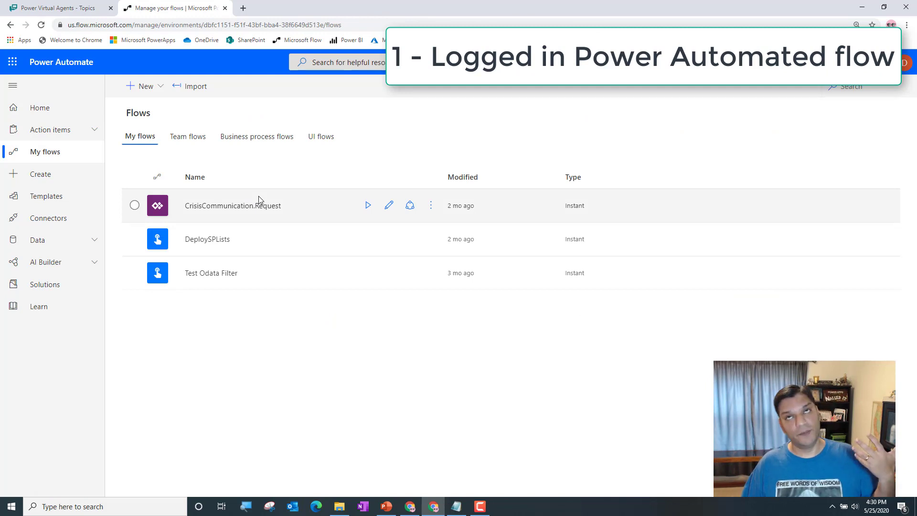
left_click(55, 293)
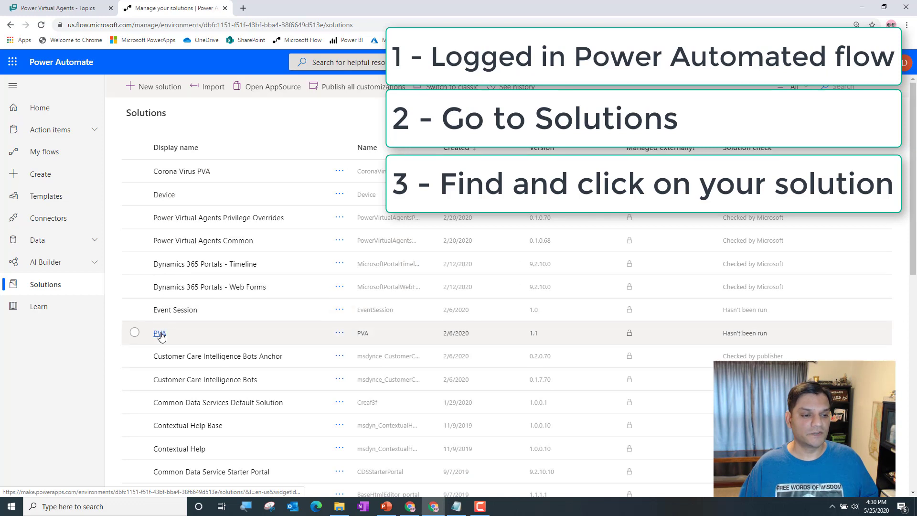
left_click(167, 312)
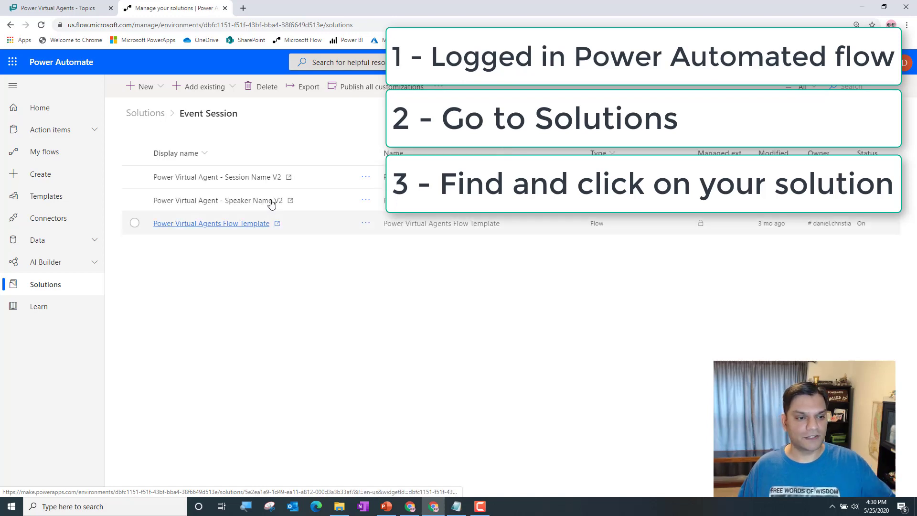
left_click(248, 178)
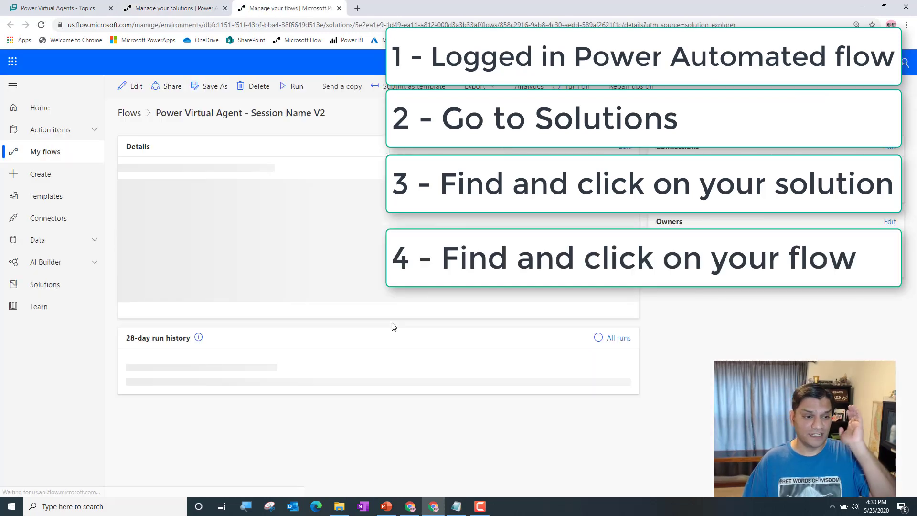
left_click(339, 8)
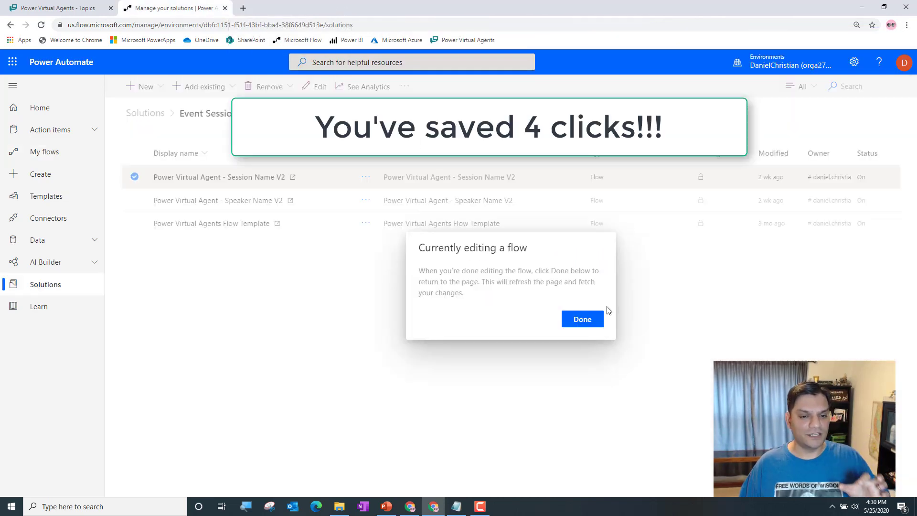
left_click(596, 319)
Return to the Sessions topic, view the speaker name action's flow details again, and close the Power Automate pages.
left_click(67, 6)
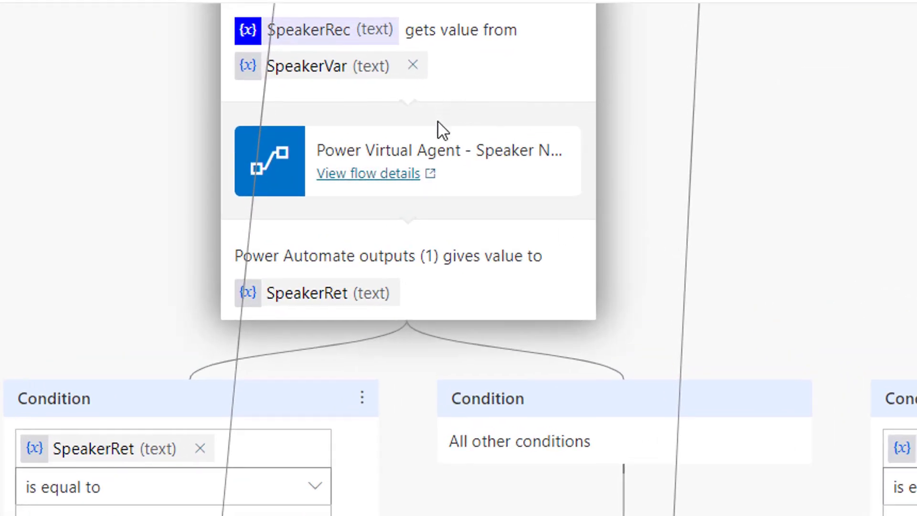
left_click(431, 177)
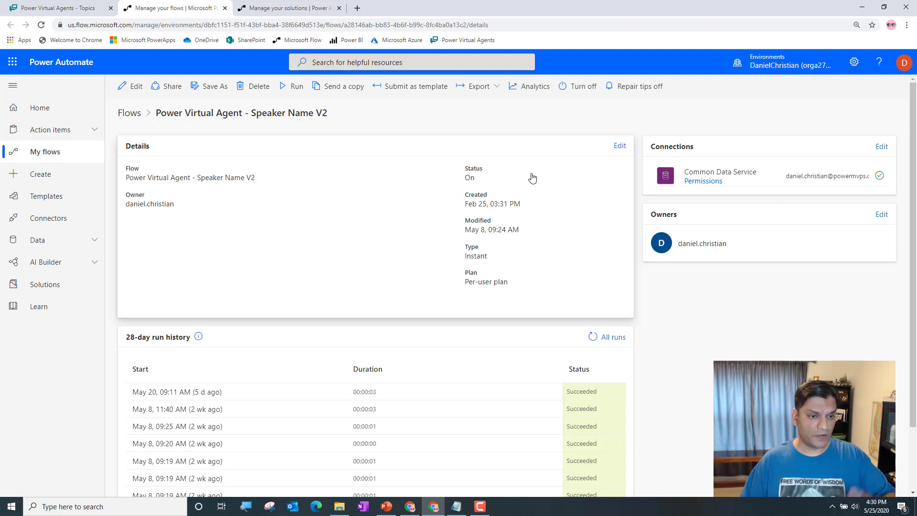
left_click(302, 7)
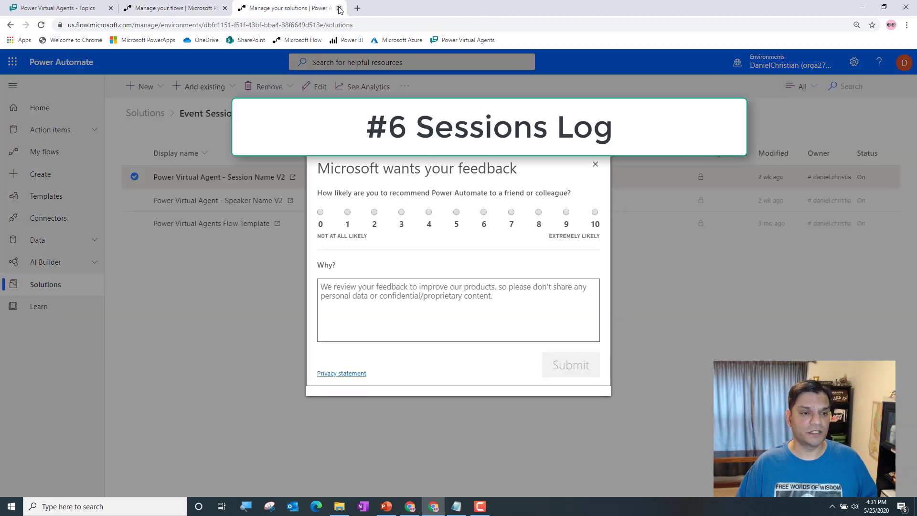
left_click(338, 9)
left_click(225, 8)
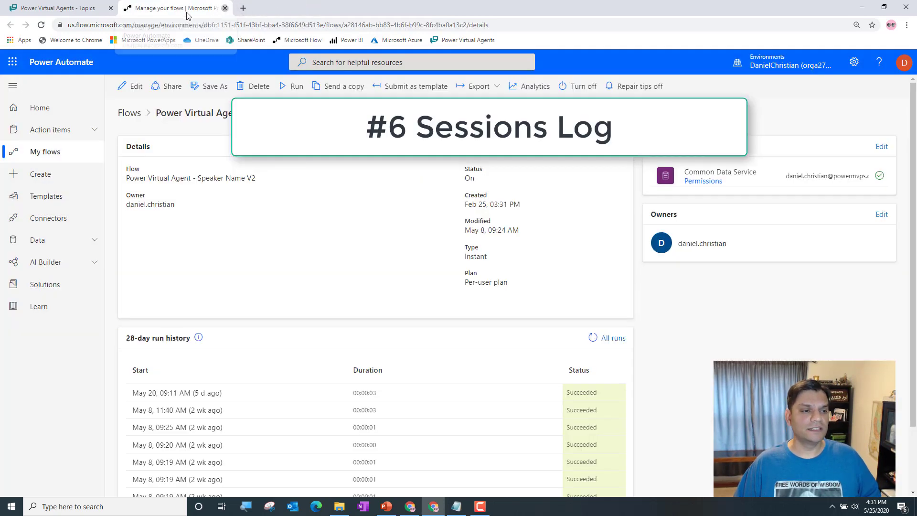
View the bot's analytics summary and its customer satisfaction figures for the last 7 days (5/18/20 - 5/25/20).
left_click(50, 172)
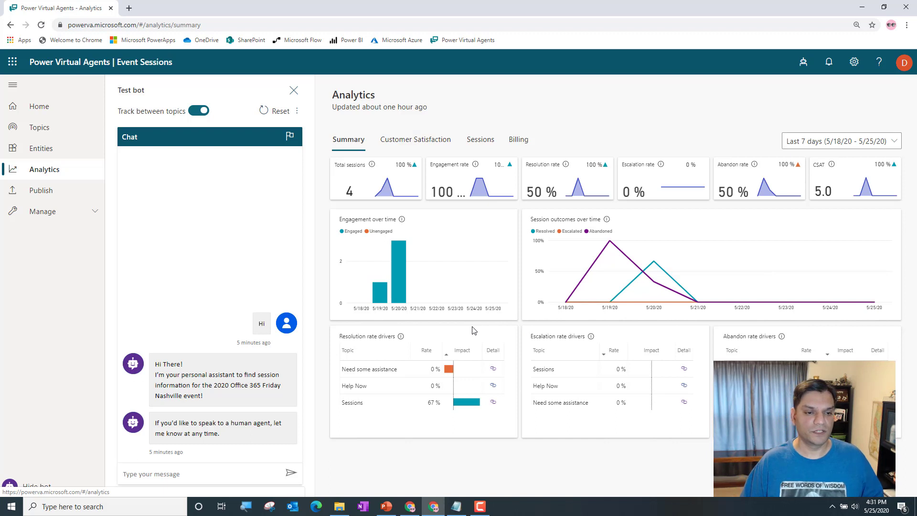
left_click(403, 142)
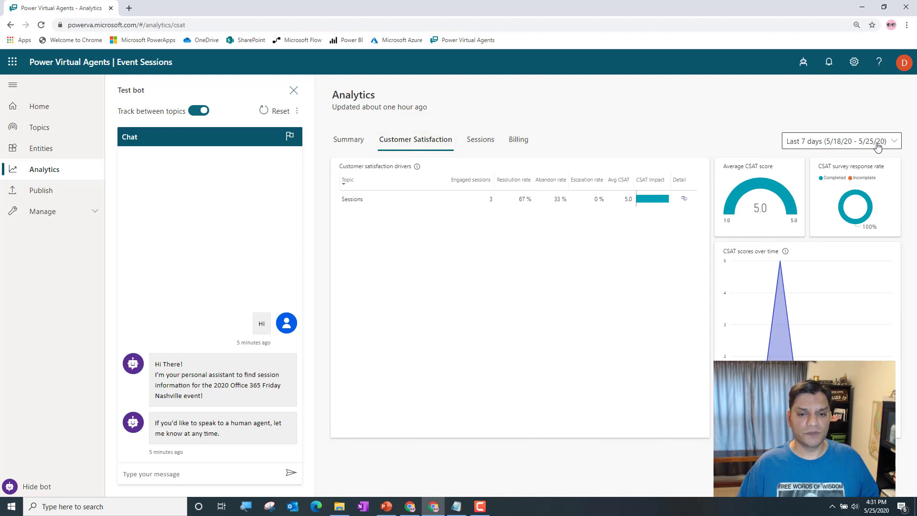
left_click(864, 149)
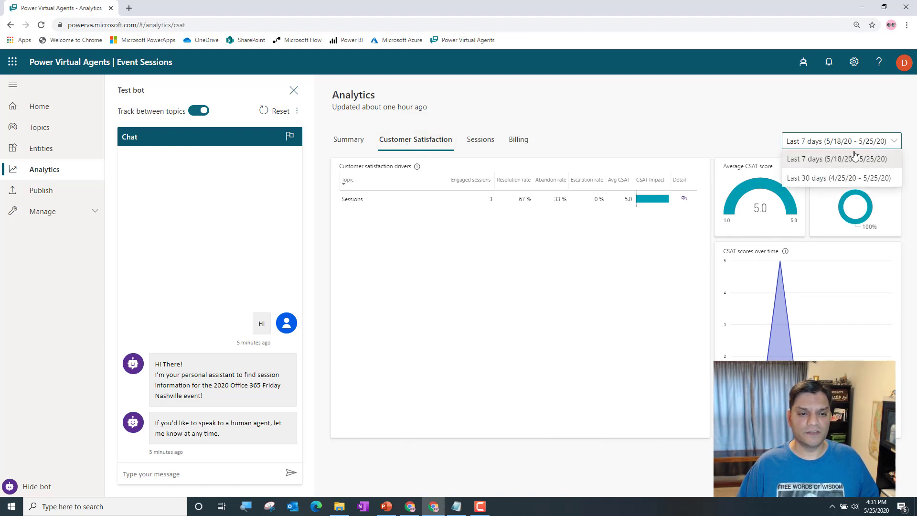
left_click(850, 157)
Update the analytics sessions list for 5/19/20 to 5/25/20 and download its session log.
left_click(483, 146)
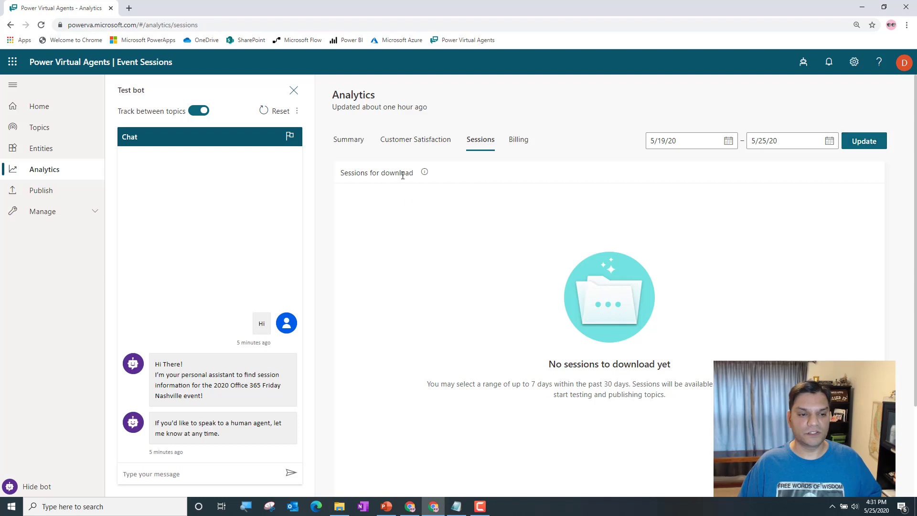
left_click(877, 146)
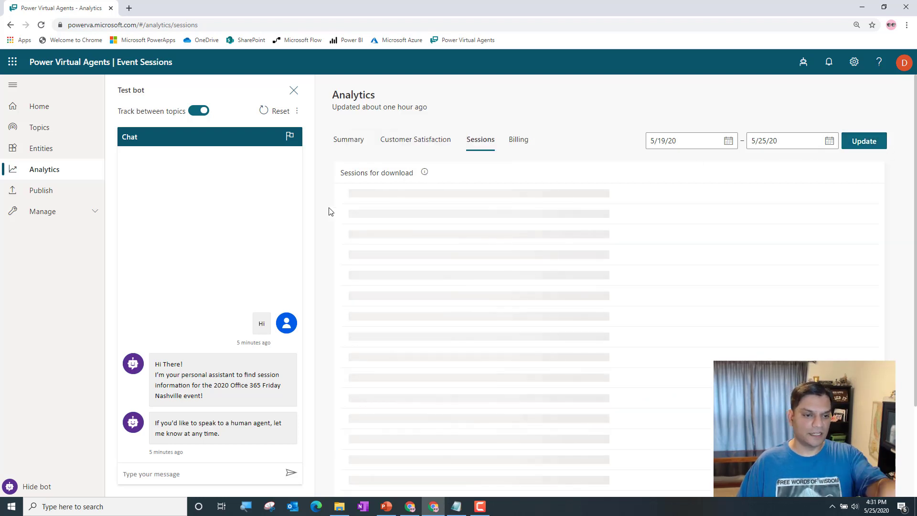
left_click(371, 199)
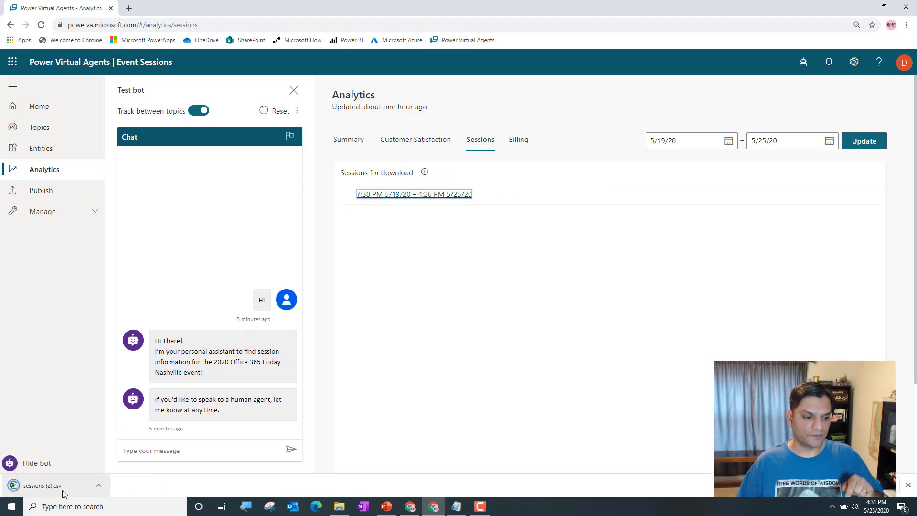
Open the downloaded sessions (2).csv file in Excel and widen the SessionOutcome column to fit its contents.
left_click(64, 494)
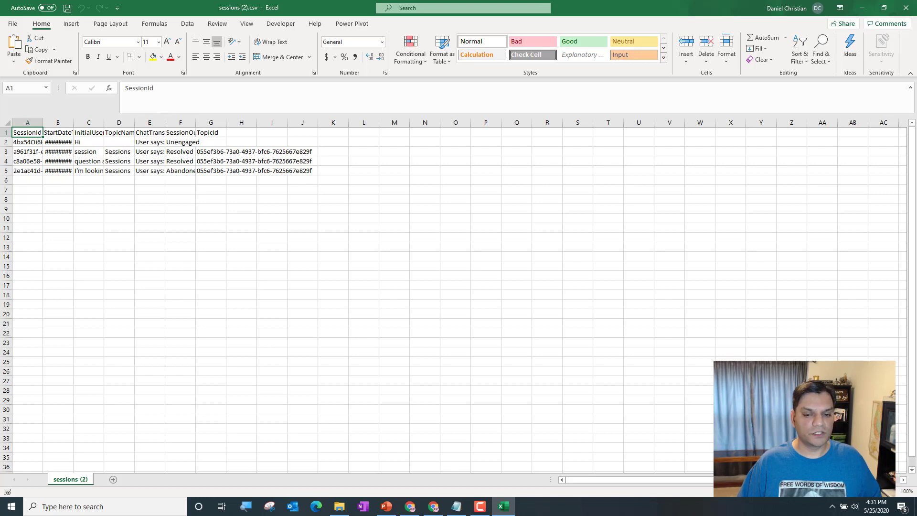
left_click(871, 492)
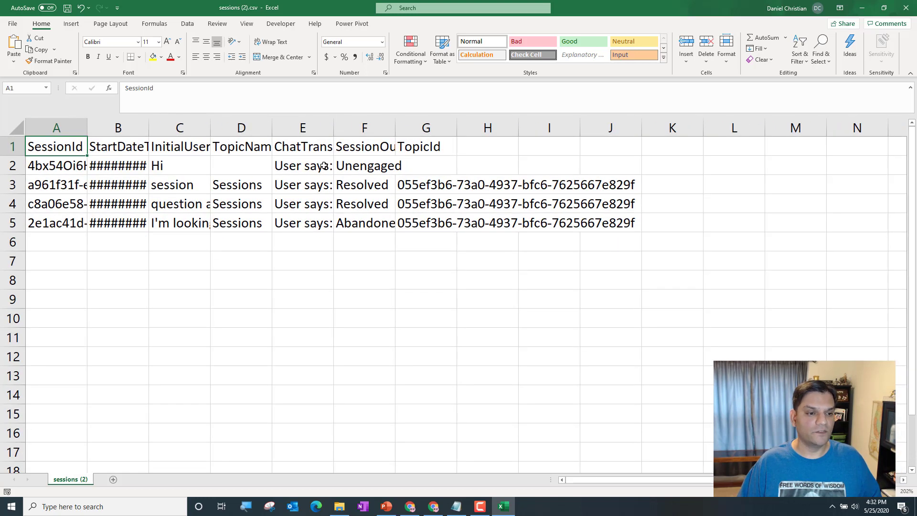
double_click(396, 127)
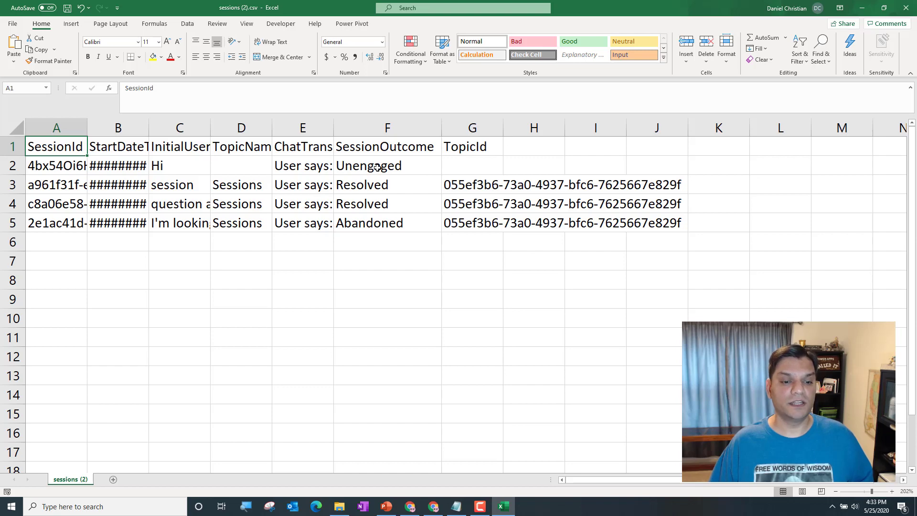
View PVABillingReport.JPG enlarged from the Power Virtual Agent folder, close it, and return to the Sessions analytics page in Chrome.
mouse_move(338, 505)
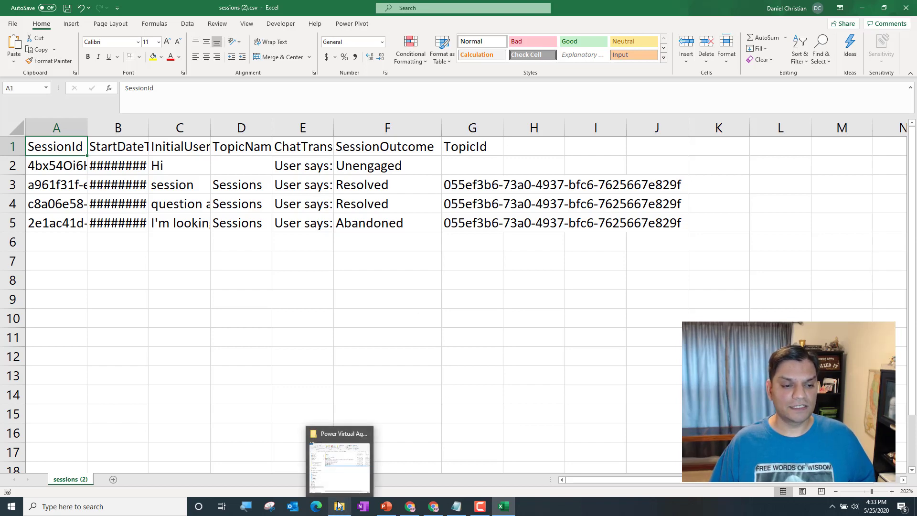
left_click(345, 477)
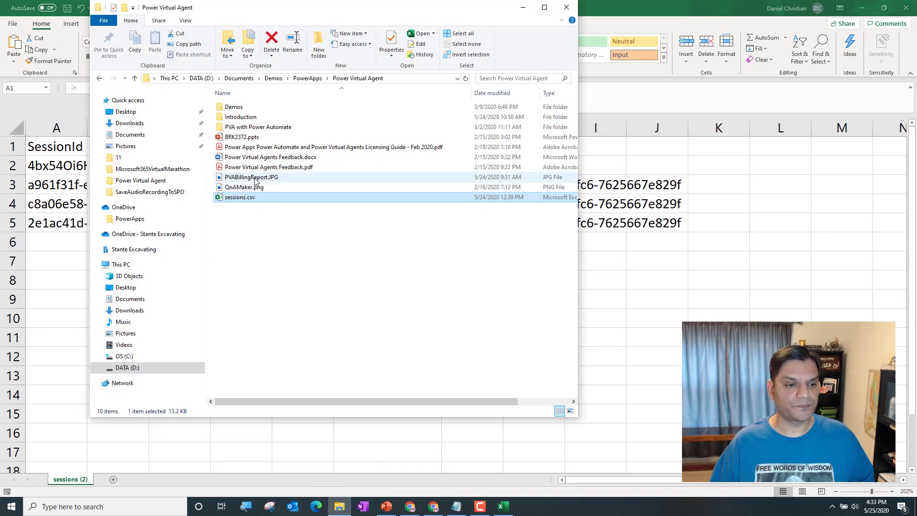
double_click(255, 180)
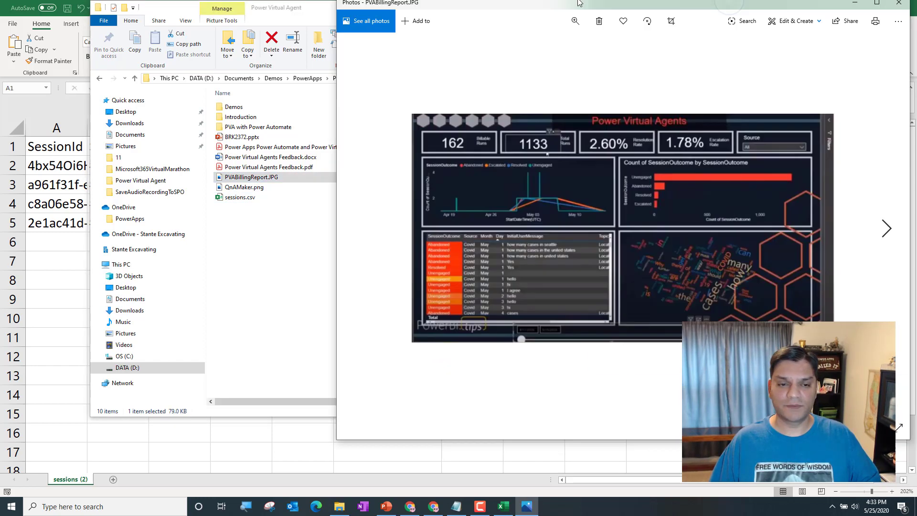
double_click(561, 4)
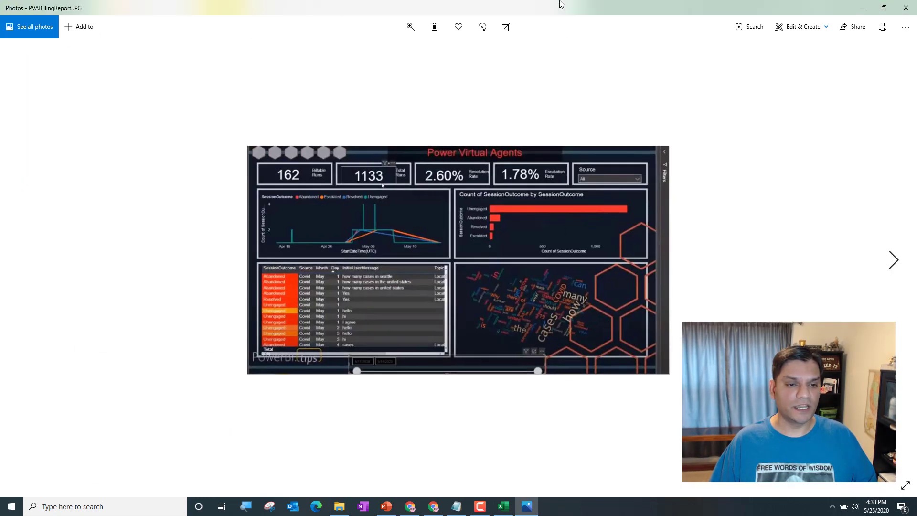
left_click(414, 31)
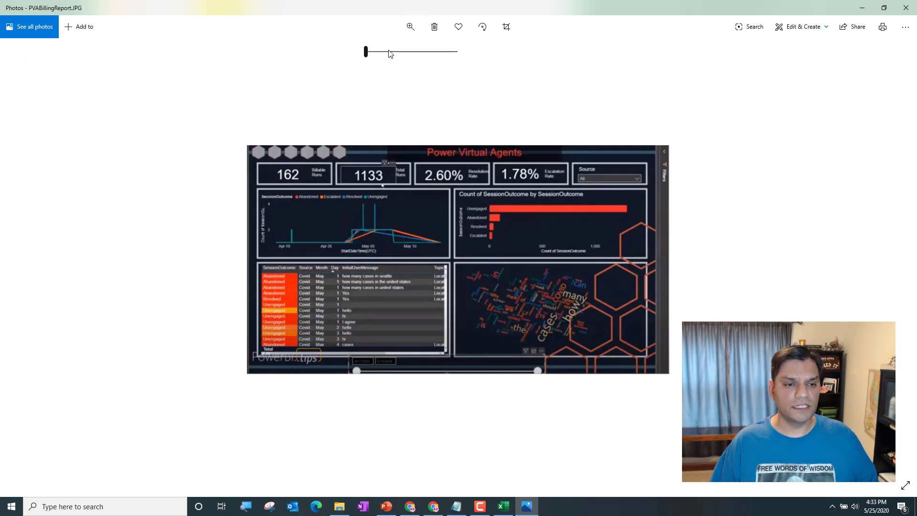
left_click(390, 52)
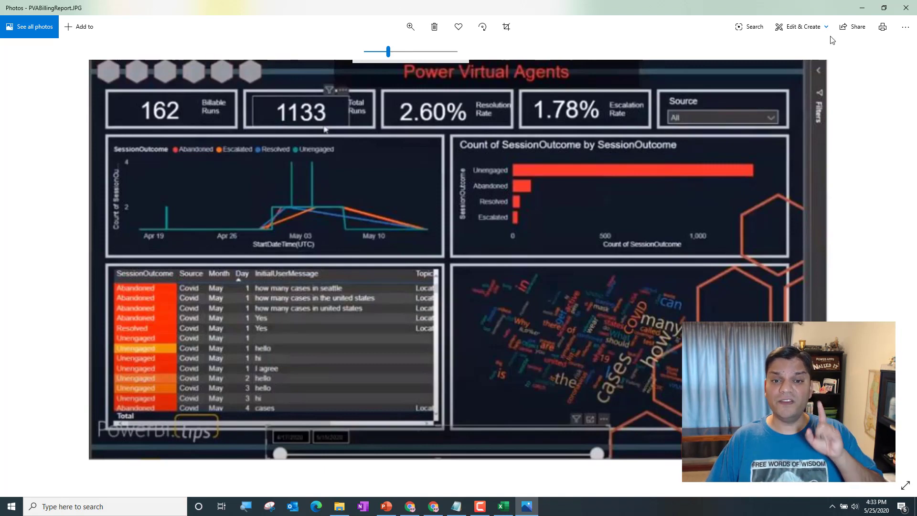
left_click(906, 7)
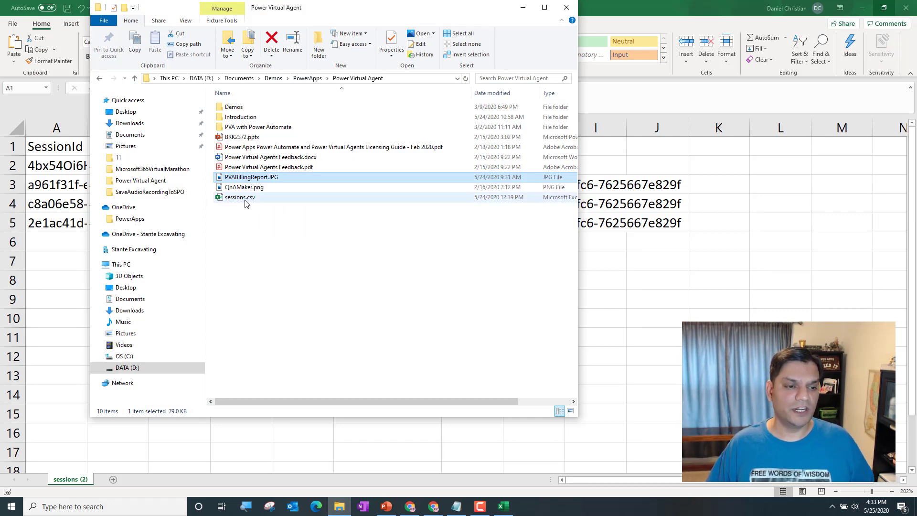
mouse_move(413, 510)
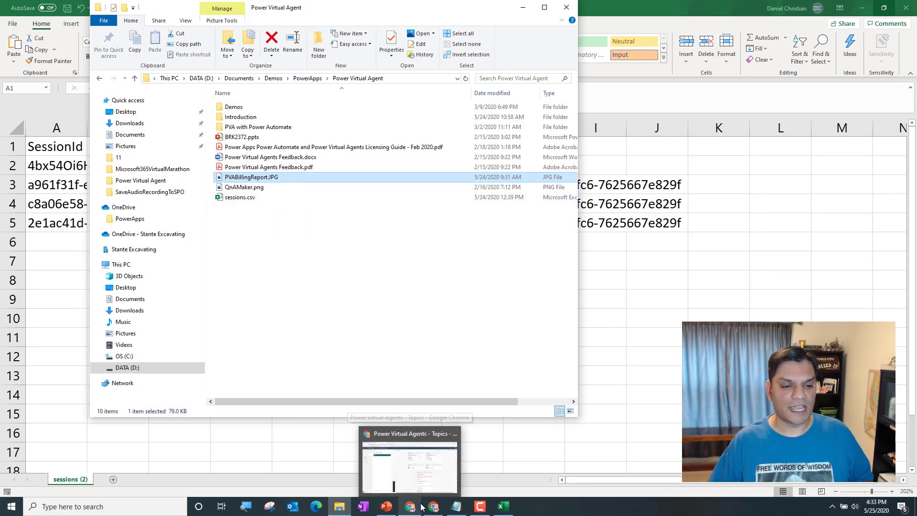
left_click(454, 486)
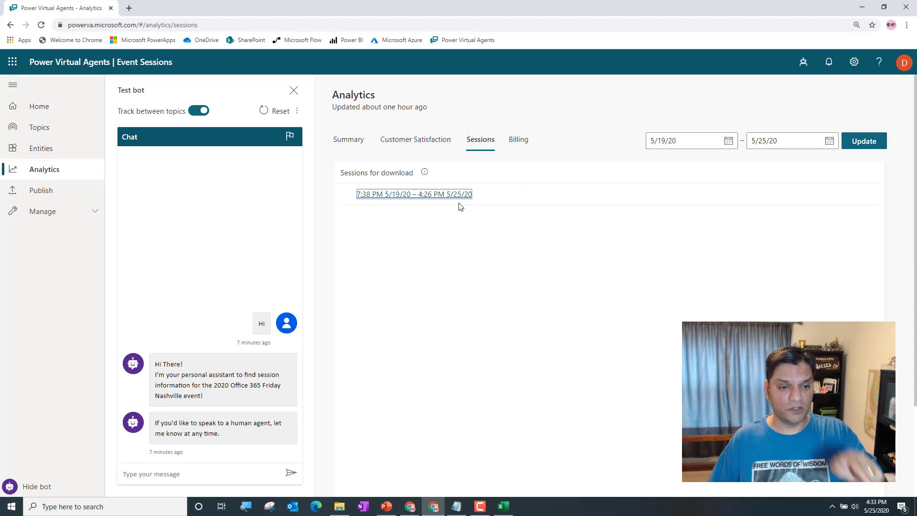
Open sessions.csv from the Power Virtual Agent folder in Excel and widen its SessionOutcome column to fit the contents.
left_click(339, 506)
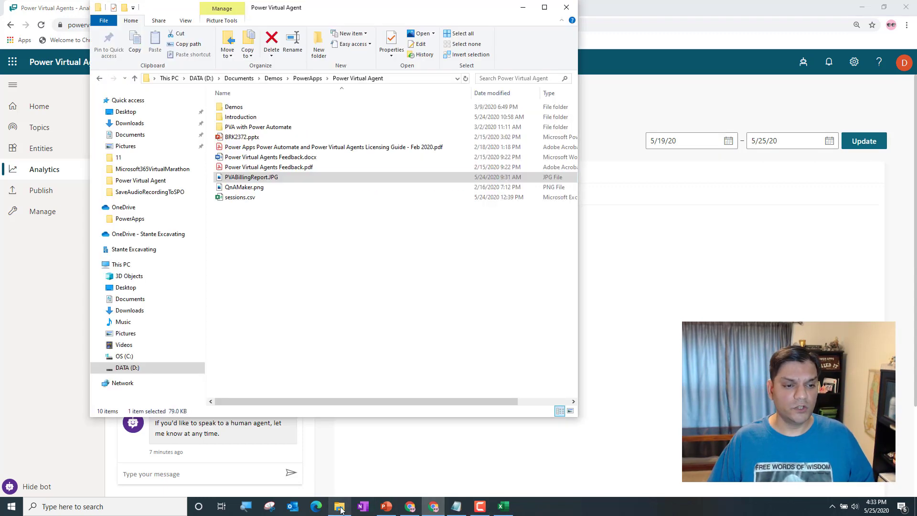
double_click(241, 197)
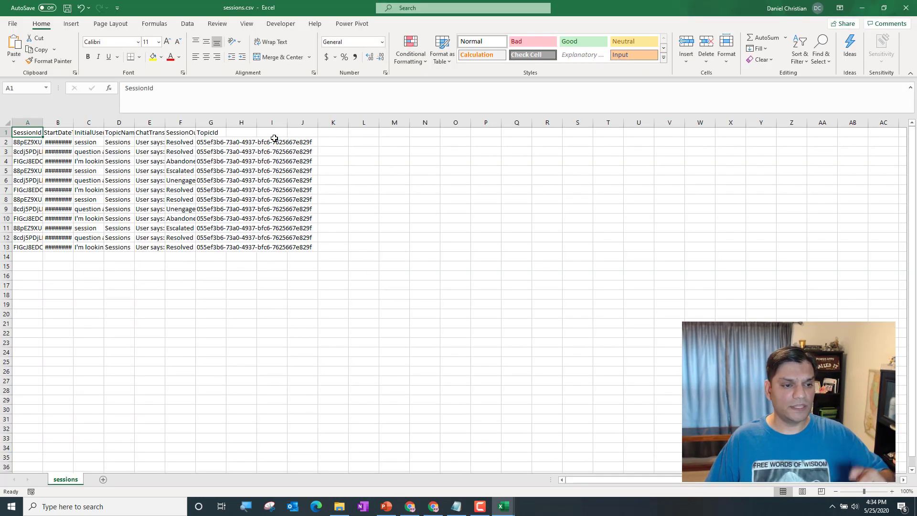
left_click(872, 493)
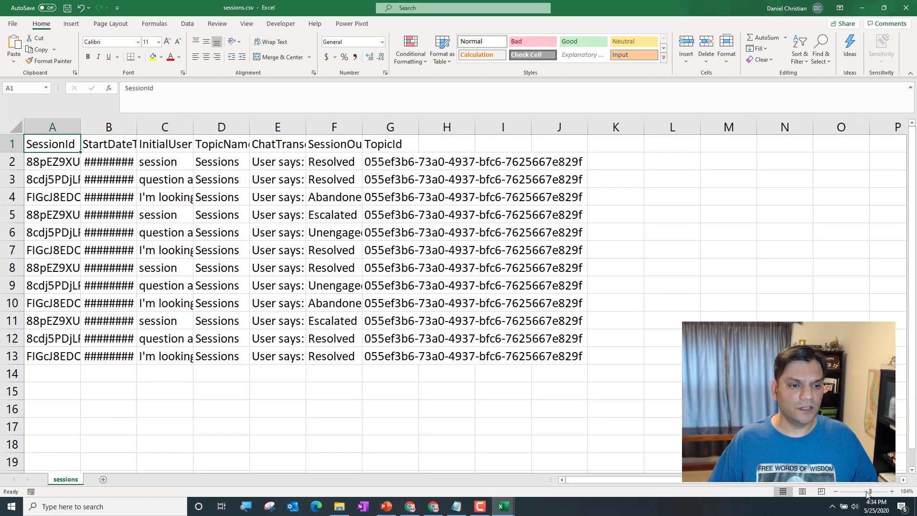
double_click(367, 126)
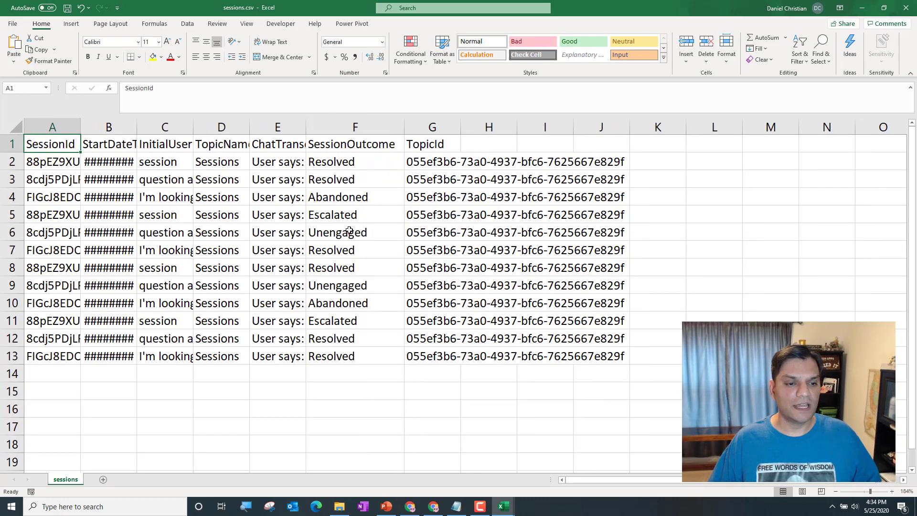
Examine the different outcomes in the SessionOutcome column of sessions.csv, and switch to the HiddenGems12.pptx presentation in PowerPoint.
left_click(349, 170)
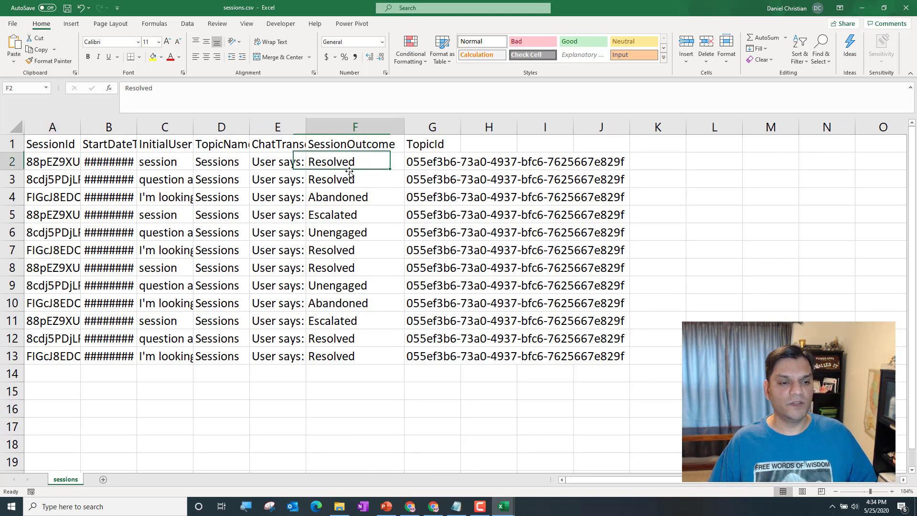
left_click(344, 219)
left_click(348, 196)
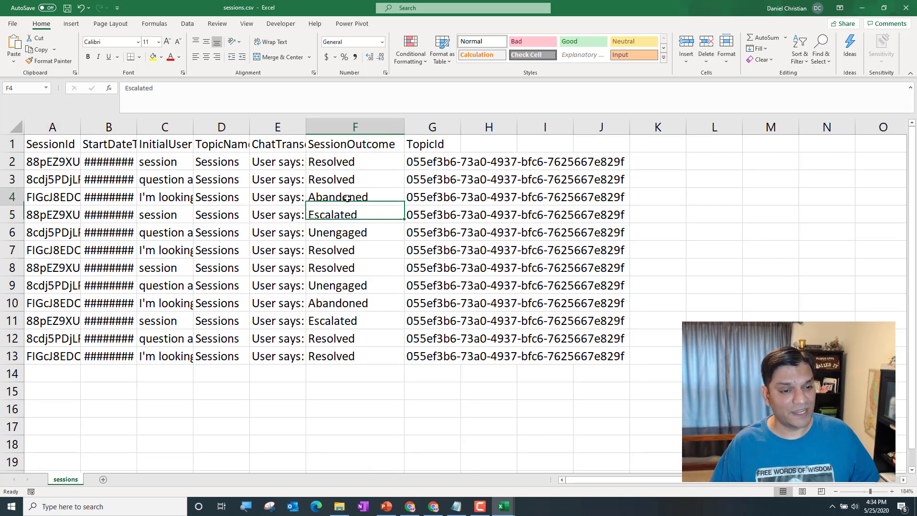
left_click(344, 234)
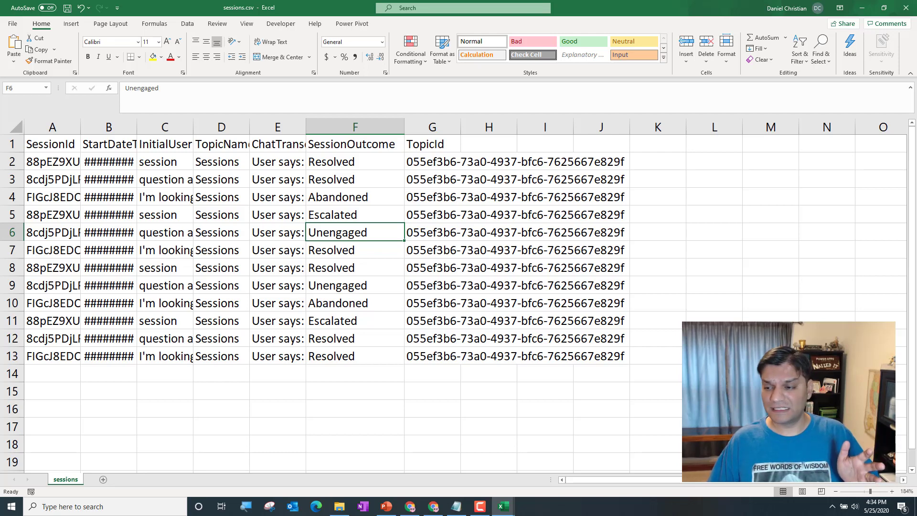
key("alt+Tab")
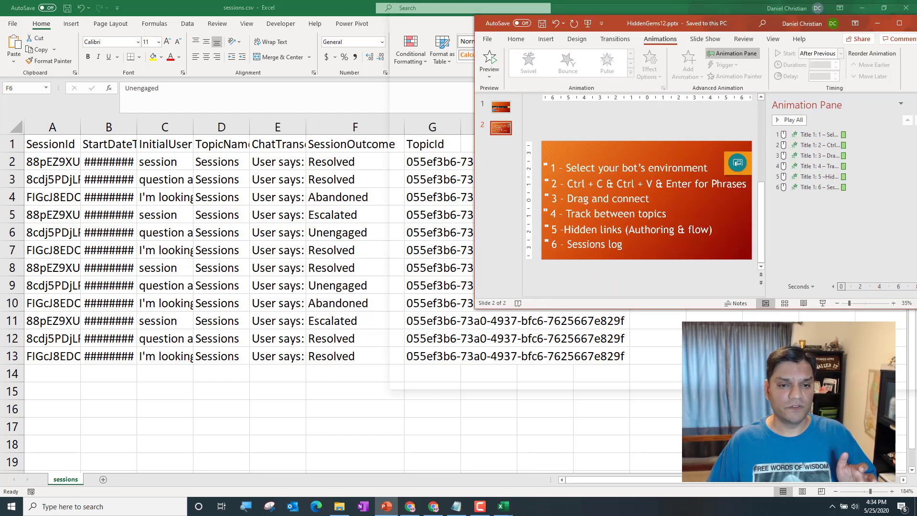